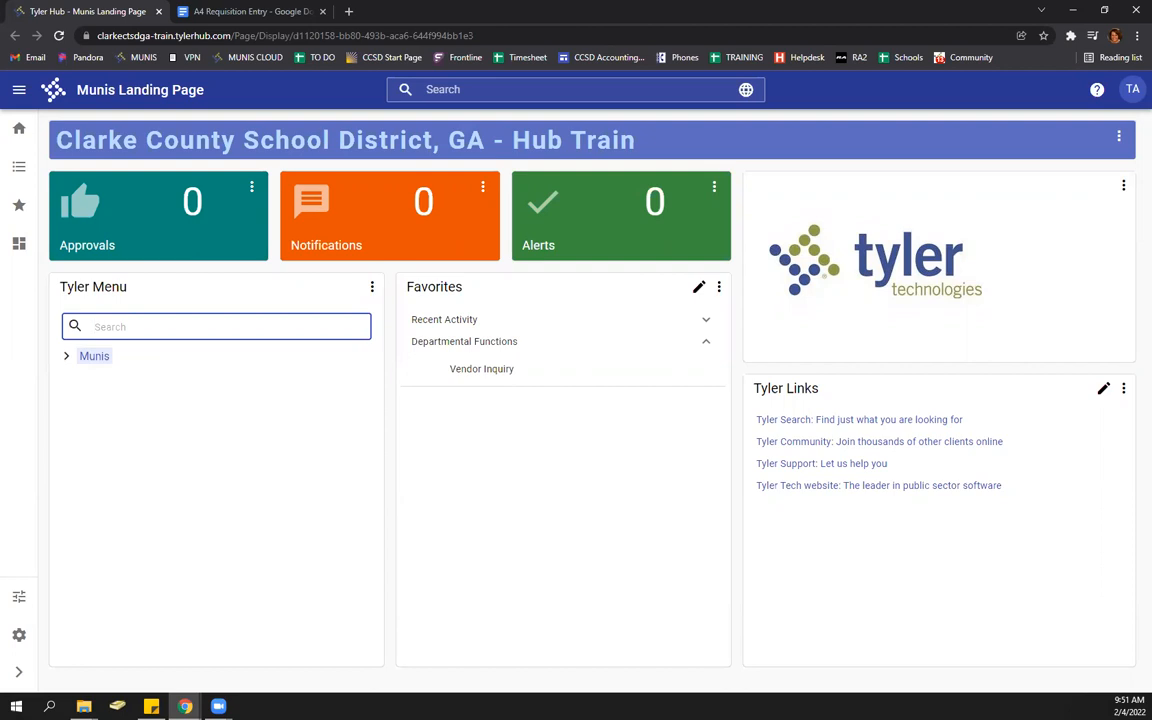
- Find Requisition Entry through the Tyler Menu search and open a new requisition form
{"action": "type", "text": "REQUISITION E"}
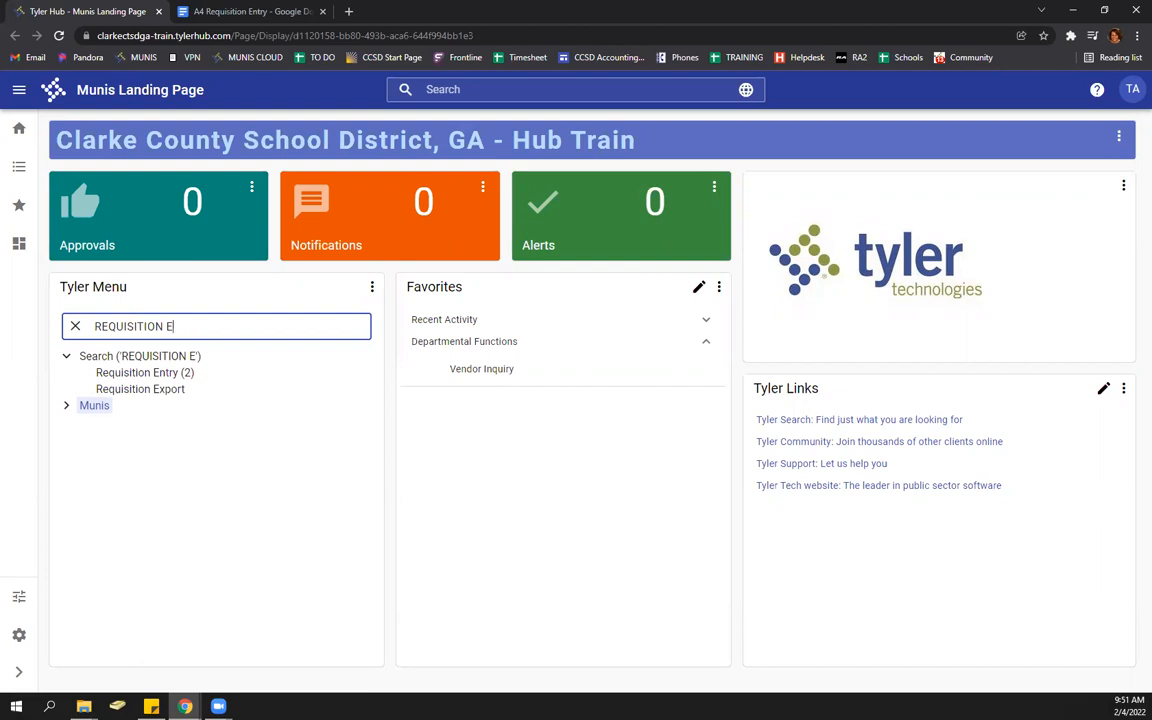
{"action": "left_click", "coordinate": [134, 376]}
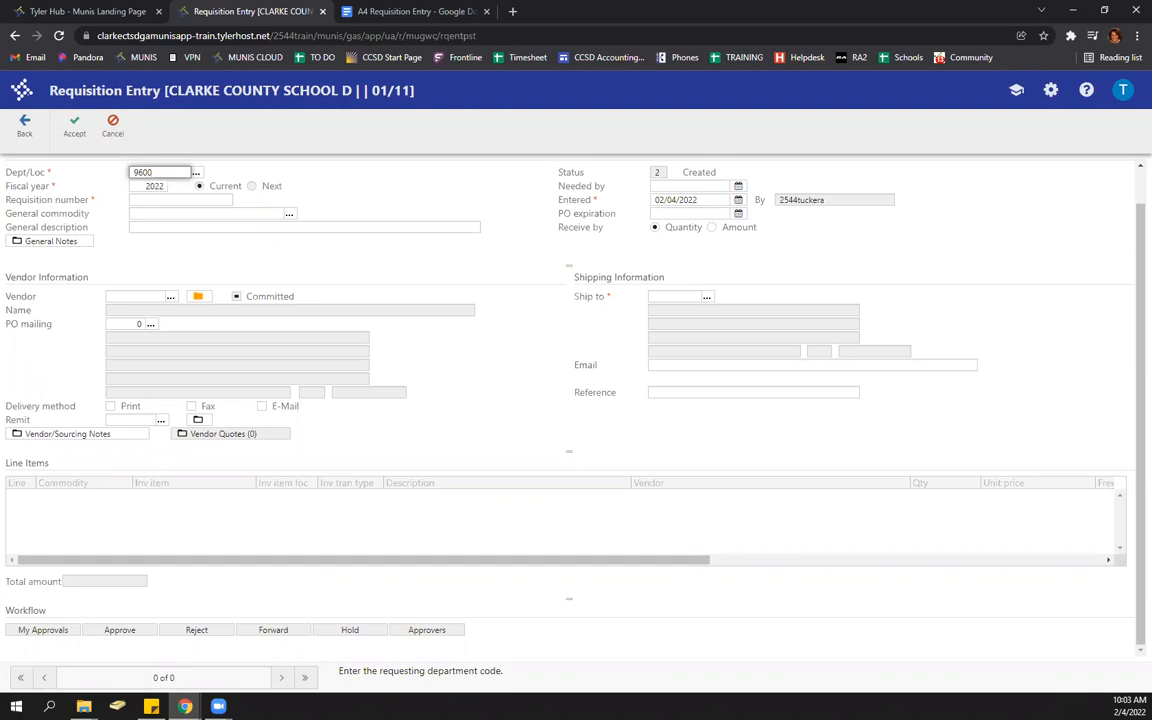
- Keep dept 9600 and fiscal year 2022, and set commodity NONE with description 'MUNIS TRAINING VIDEO REQUISITION ENTRY'
{"action": "key", "text": "Tab"}
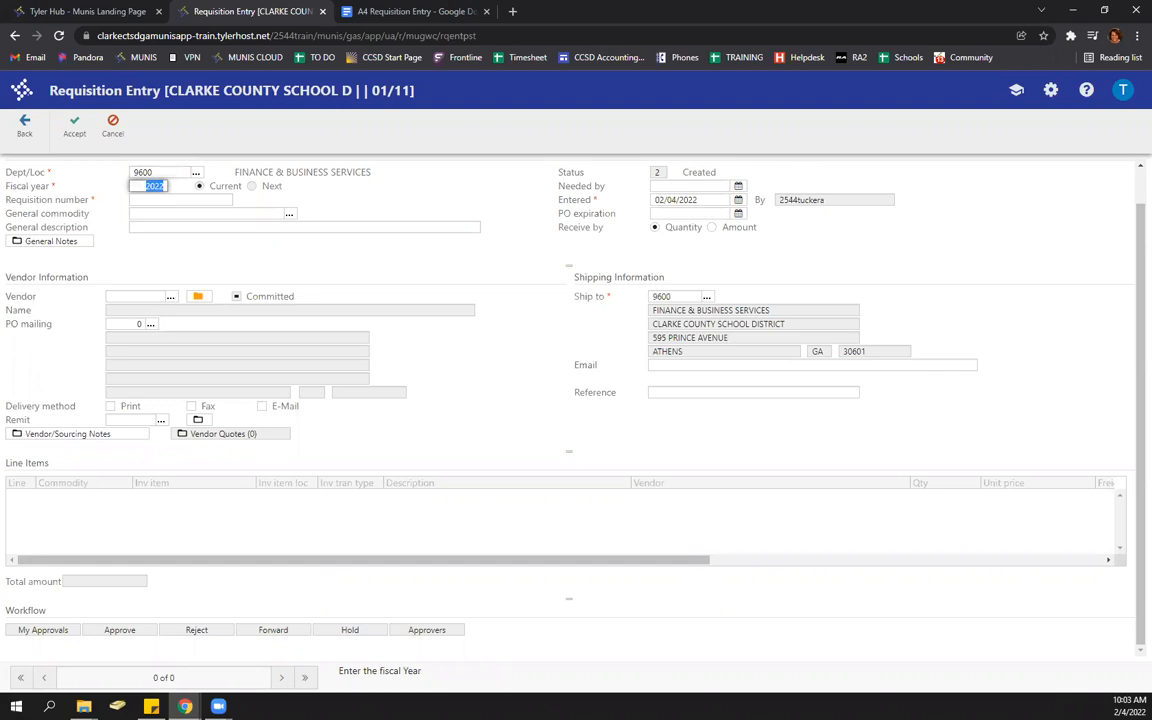
{"action": "key", "text": "Tab"}
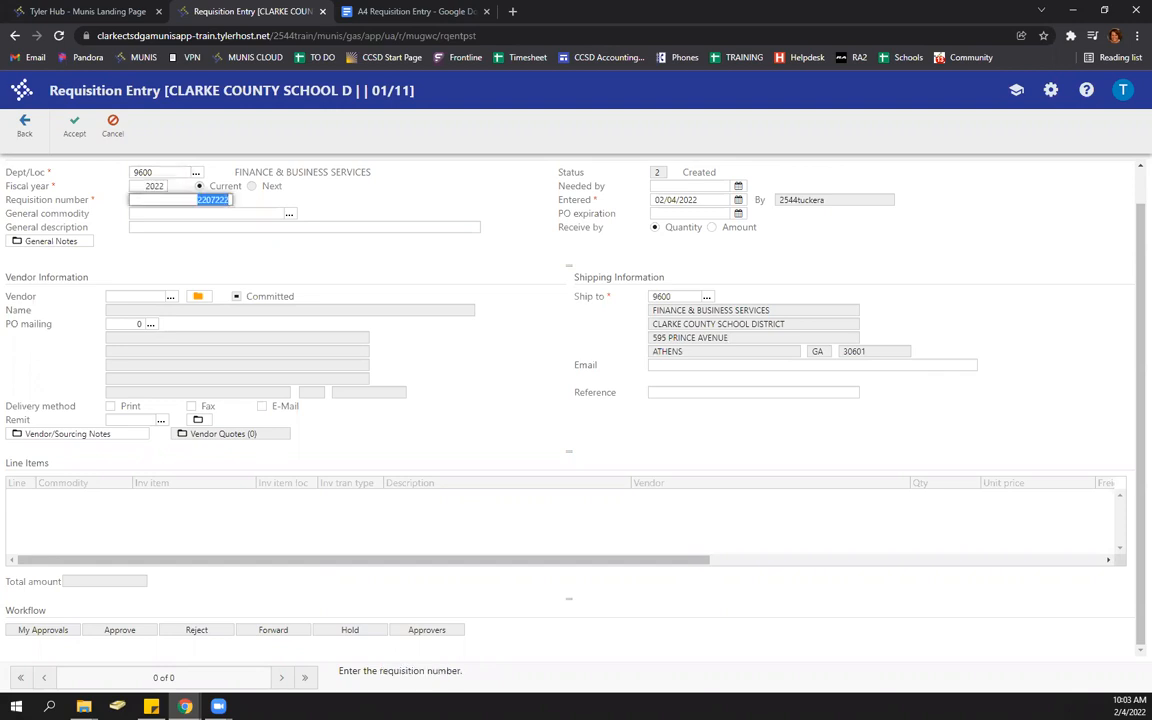
{"action": "key", "text": "Tab"}
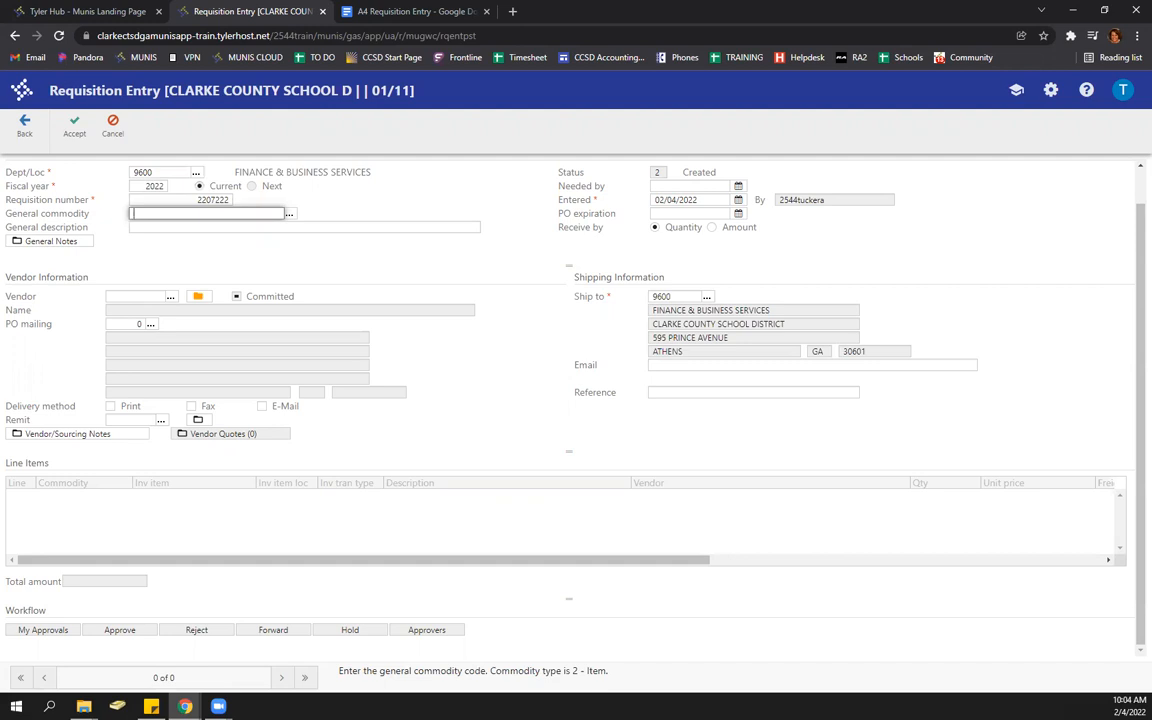
{"action": "type", "text": "NONE"}
{"action": "key", "text": "Tab"}
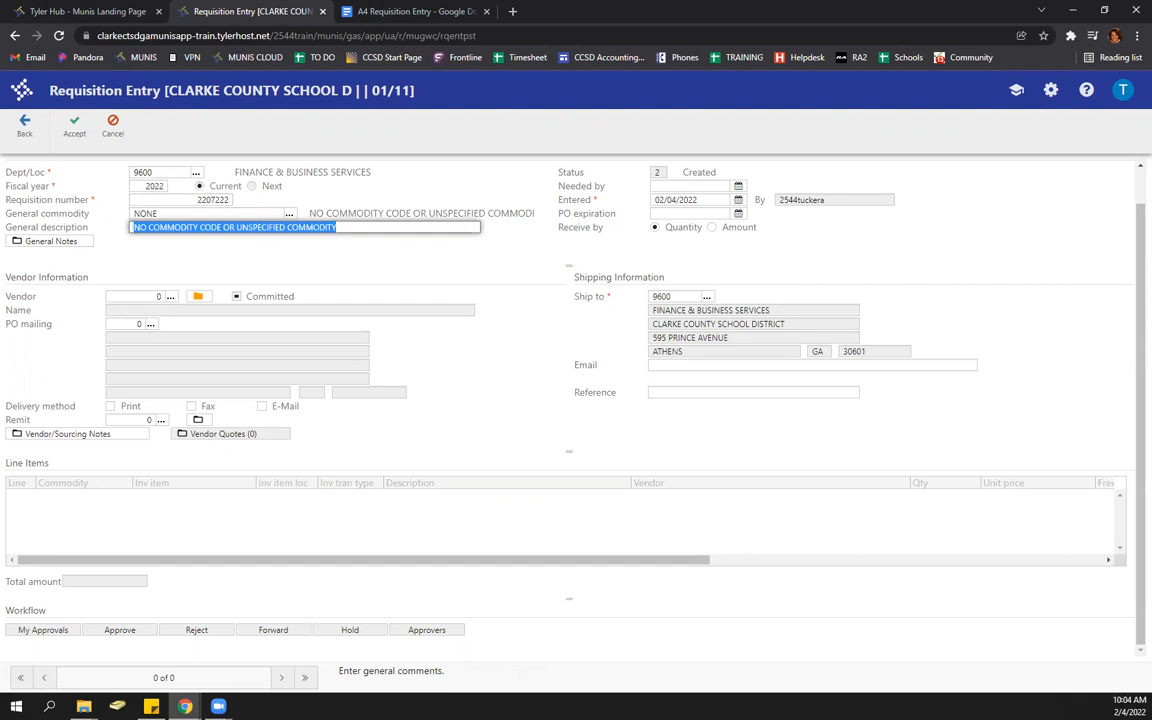
{"action": "type", "text": "MUNIS"}
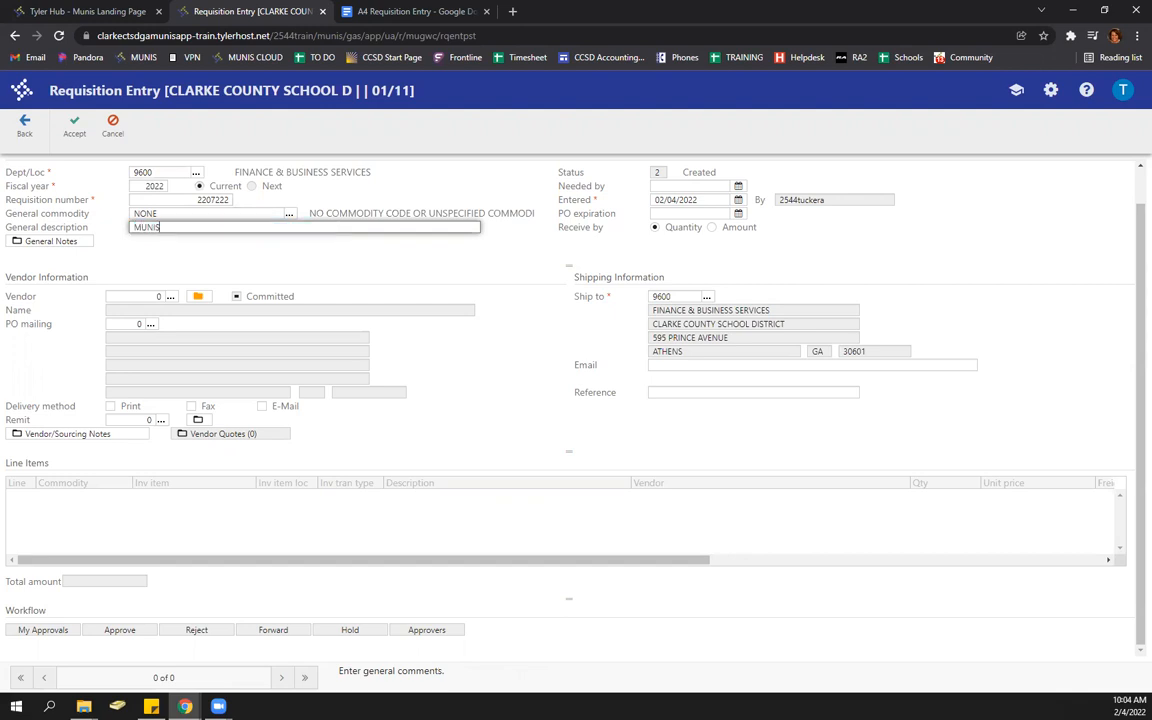
{"action": "type", "text": " TRAINING VIDEO REQUISITION ENTRY"}
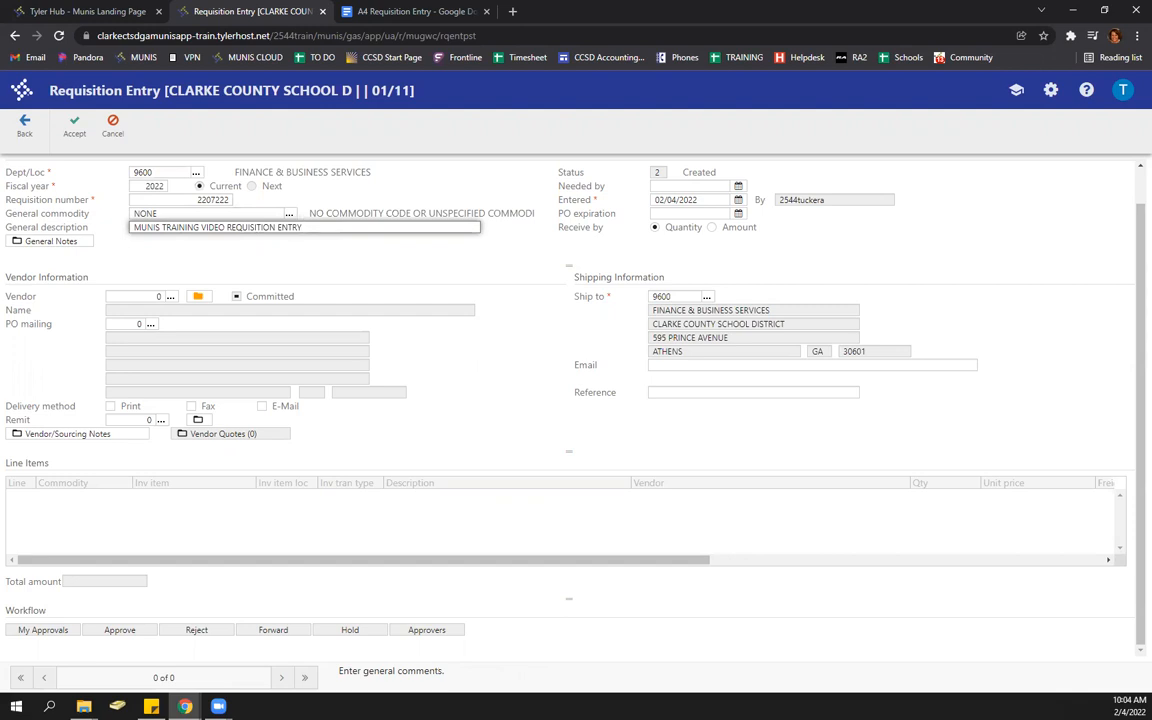
{"action": "key", "text": "Tab"}
{"action": "key", "text": "Tab"}
{"action": "key", "text": "Tab"}
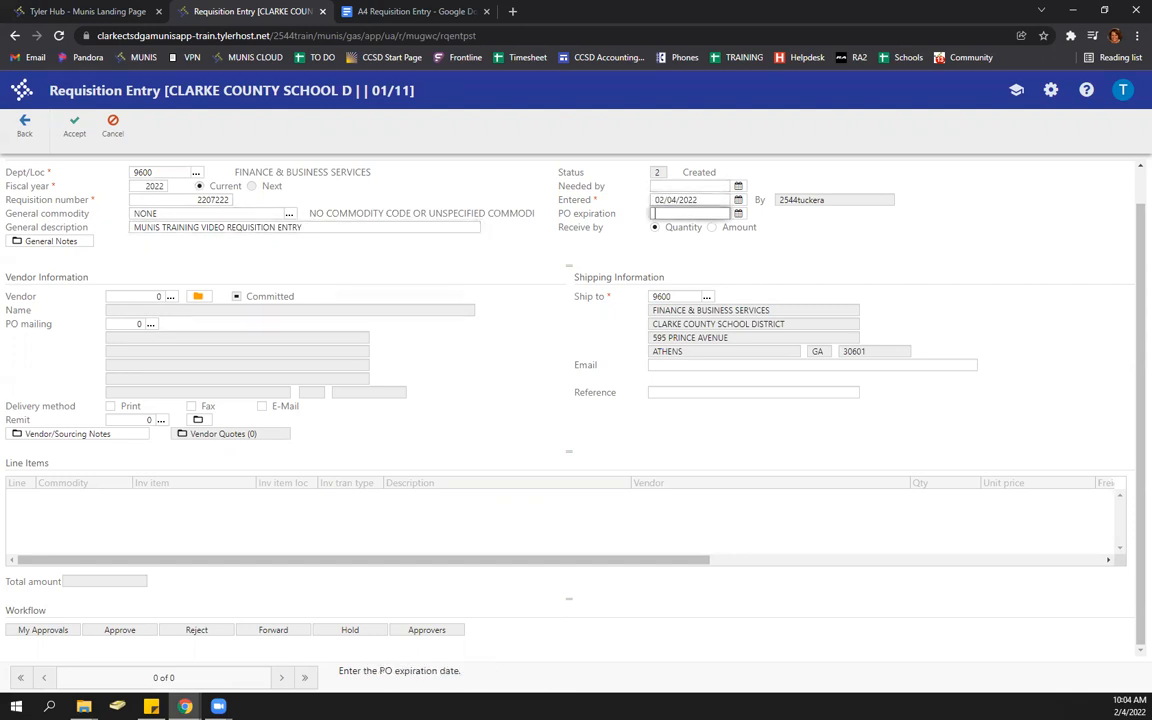
{"action": "key", "text": "Tab"}
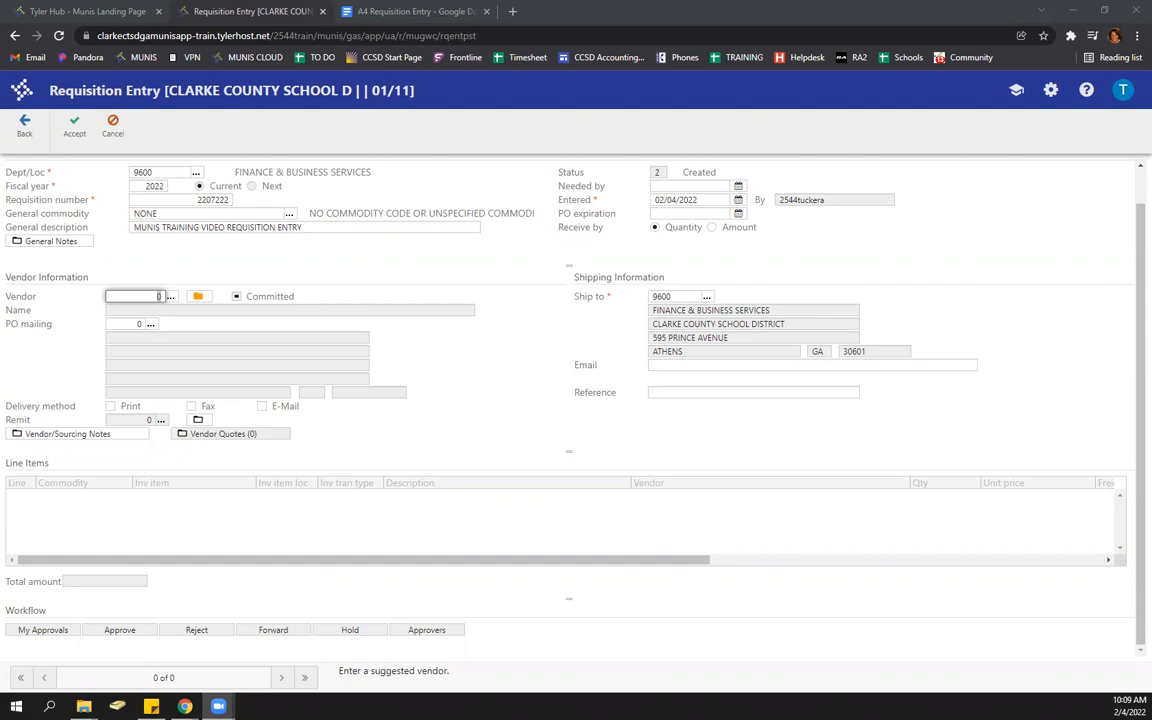
- Search vendor names for STAPLES* and pick STAPLES BUSINESS ADVANTAGE as the vendor
{"action": "left_click", "coordinate": [171, 297]}
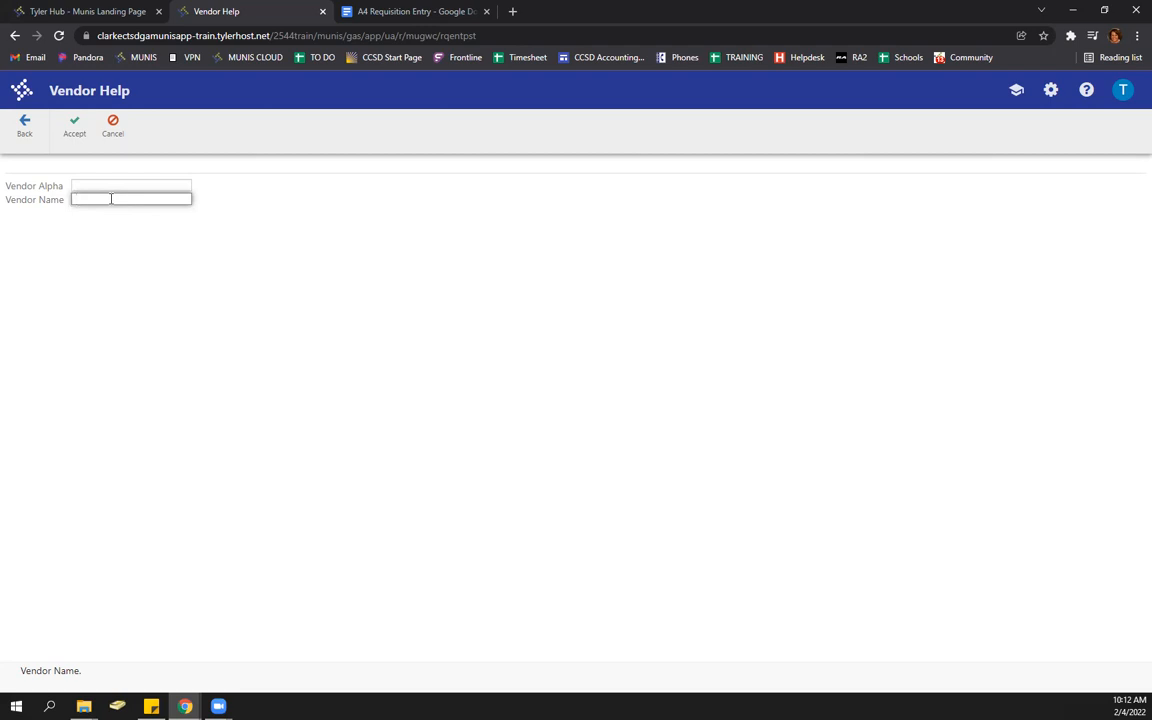
{"action": "type", "text": "STAPLES*"}
{"action": "key", "text": "Return"}
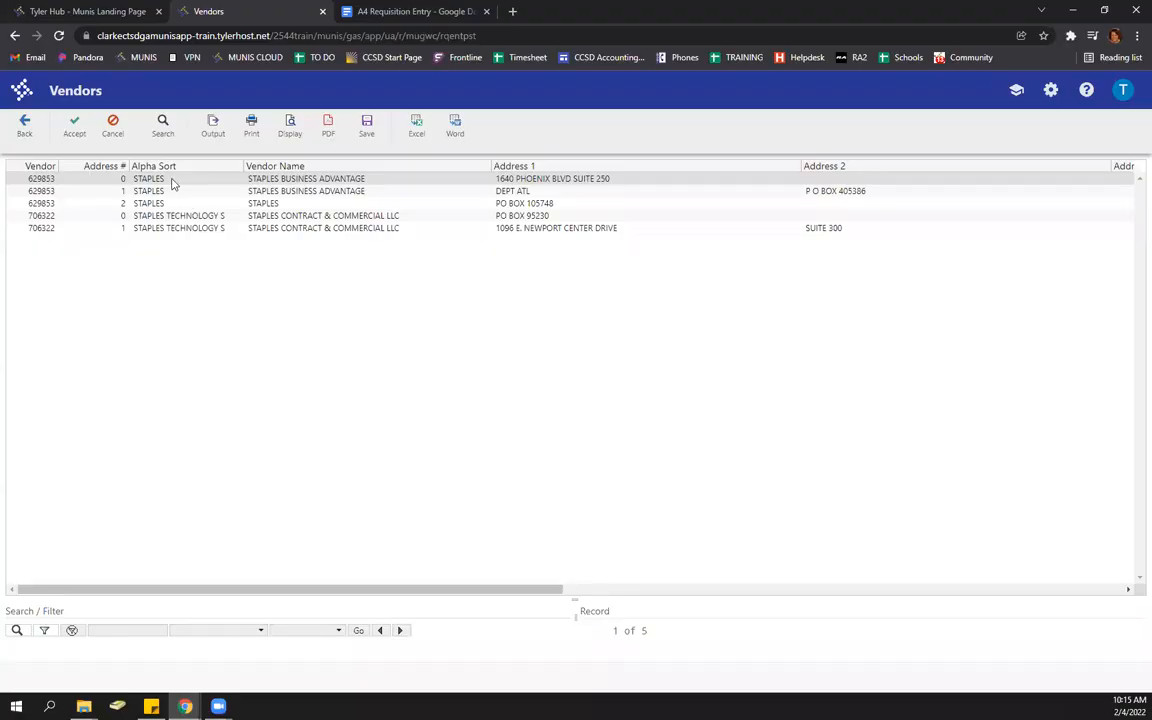
{"action": "left_click", "coordinate": [76, 126]}
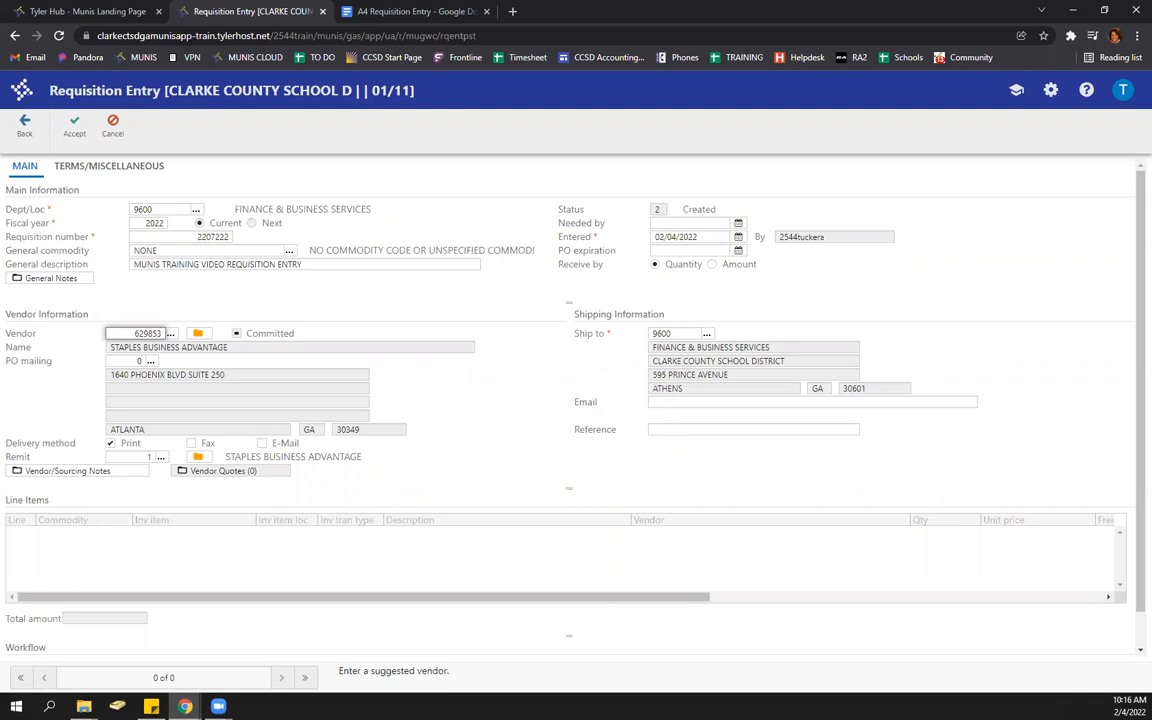
- Keep the default delivery method and remit address, moving on to the ship-to code
{"action": "key", "text": "Tab"}
{"action": "key", "text": "Tab"}
{"action": "key", "text": "Tab"}
{"action": "key", "text": "Tab"}
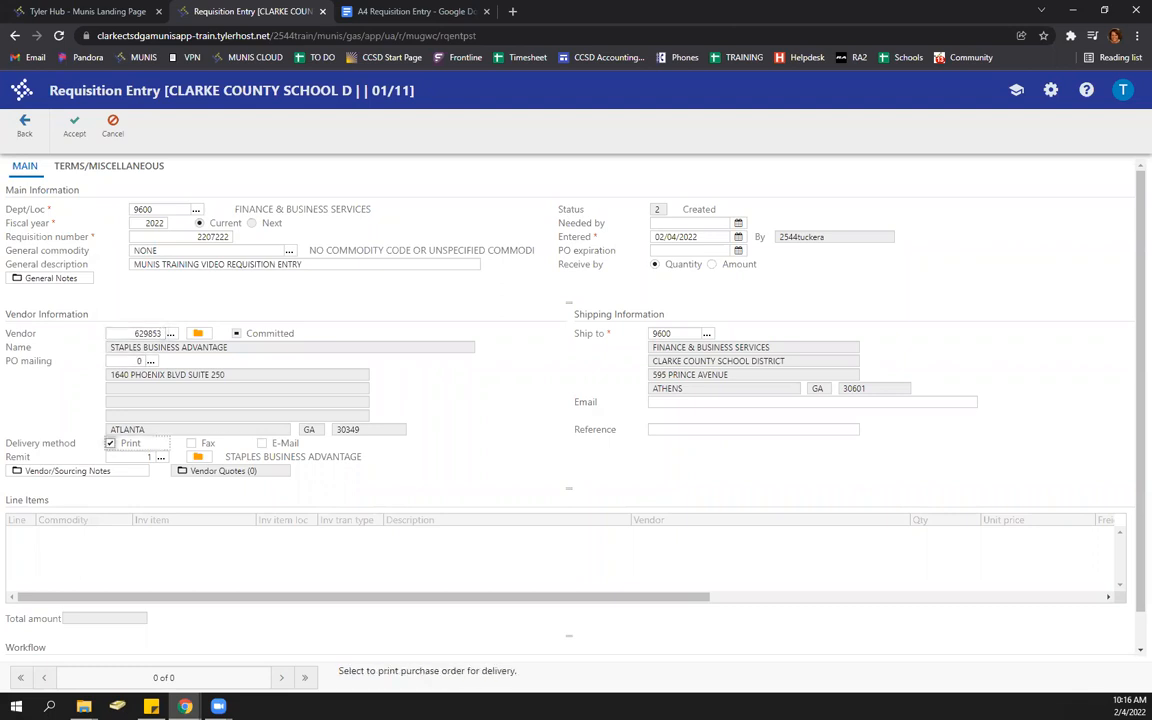
{"action": "key", "text": "Tab"}
{"action": "key", "text": "Tab"}
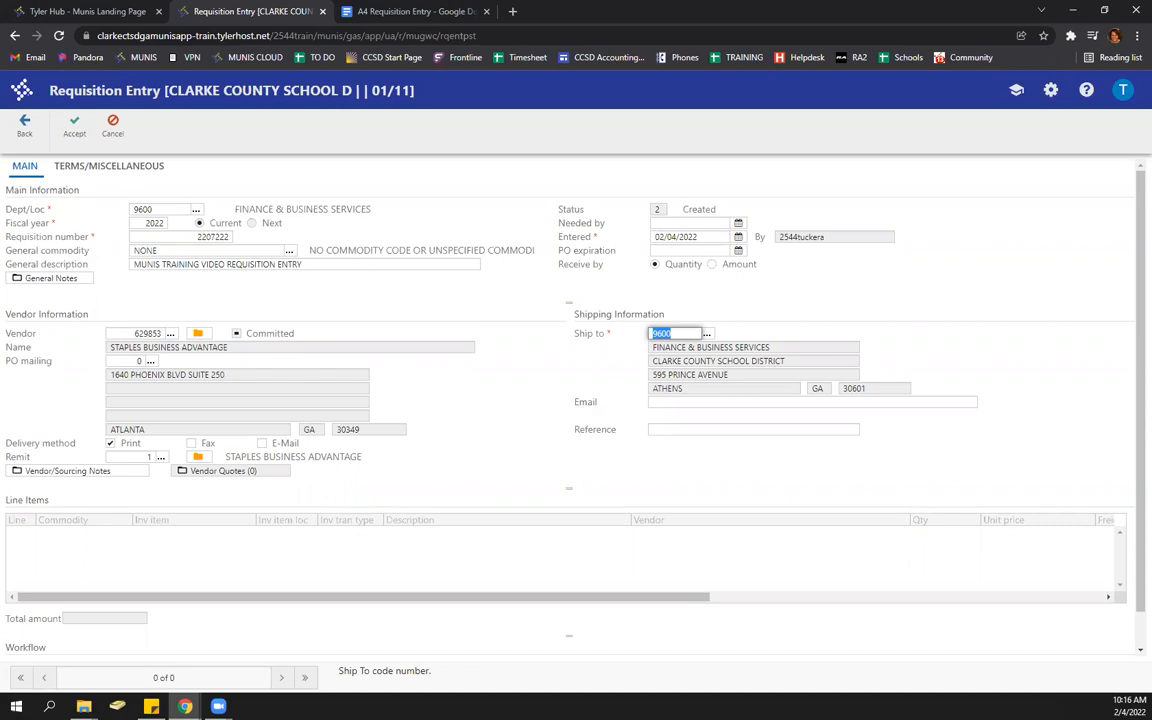
- Keep ship-to 9600, enter the requester's name as the reference, and go to terms/miscellaneous
{"action": "left_click", "coordinate": [708, 335]}
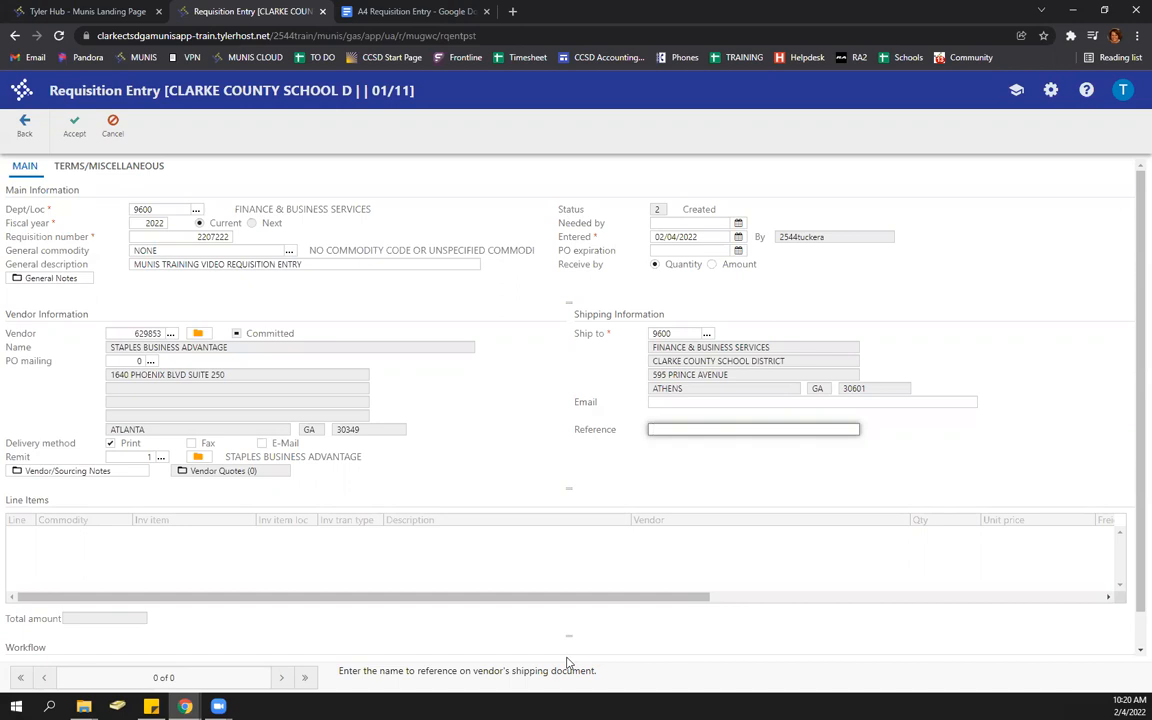
{"action": "key", "text": "Tab"}
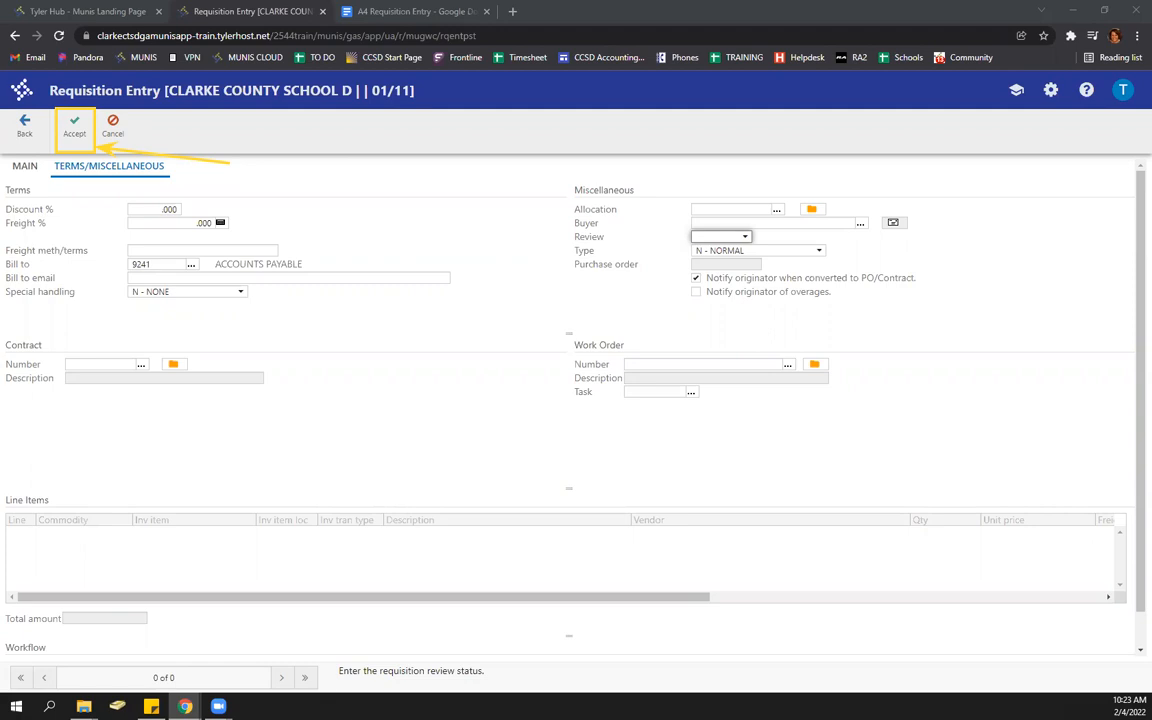
- Accept the header with bill-to 9241 Accounts Payable and type N - Normal
{"action": "left_click", "coordinate": [86, 138]}
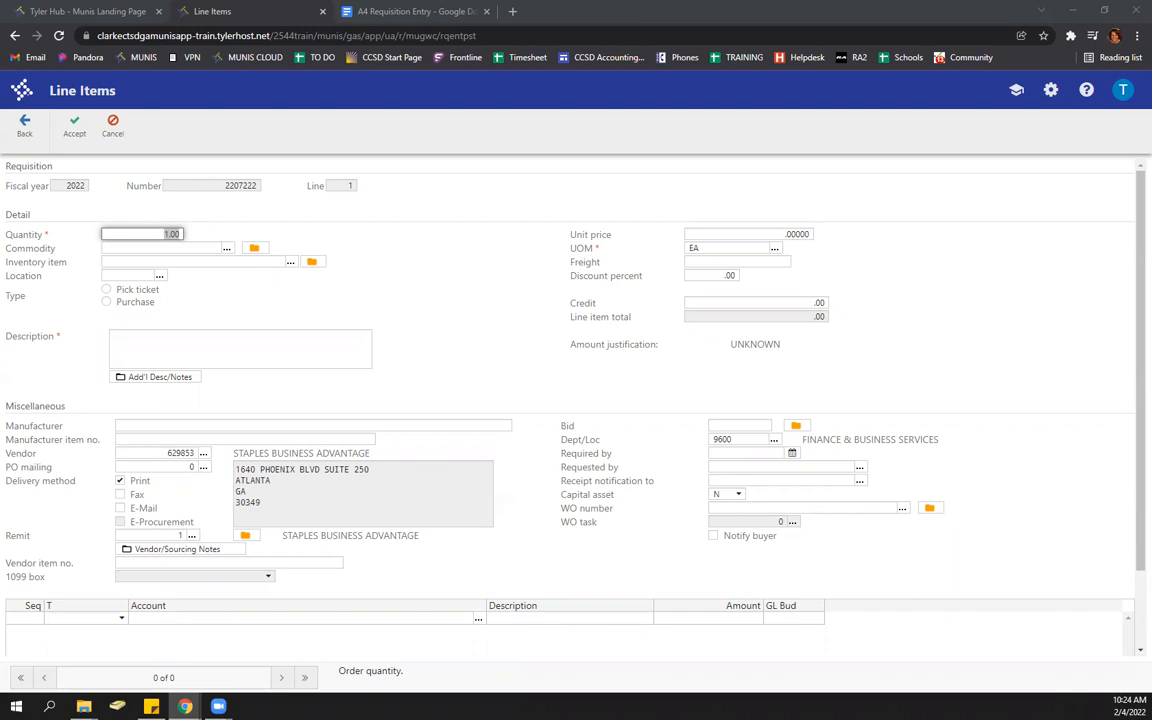
- Give line 1 quantity 1, description '12345 MORE TRAINING VIDEOS FOR MUNIS', and unit price 5
{"action": "left_click", "coordinate": [157, 235]}
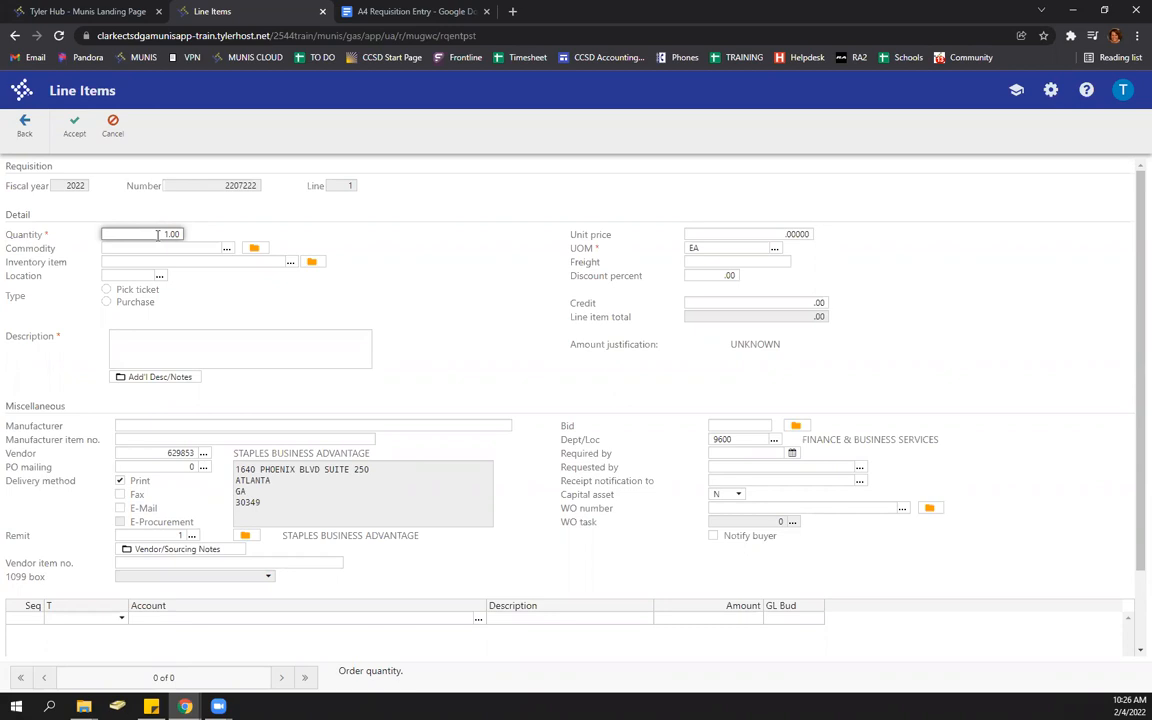
{"action": "key", "text": "Tab"}
{"action": "key", "text": "Tab"}
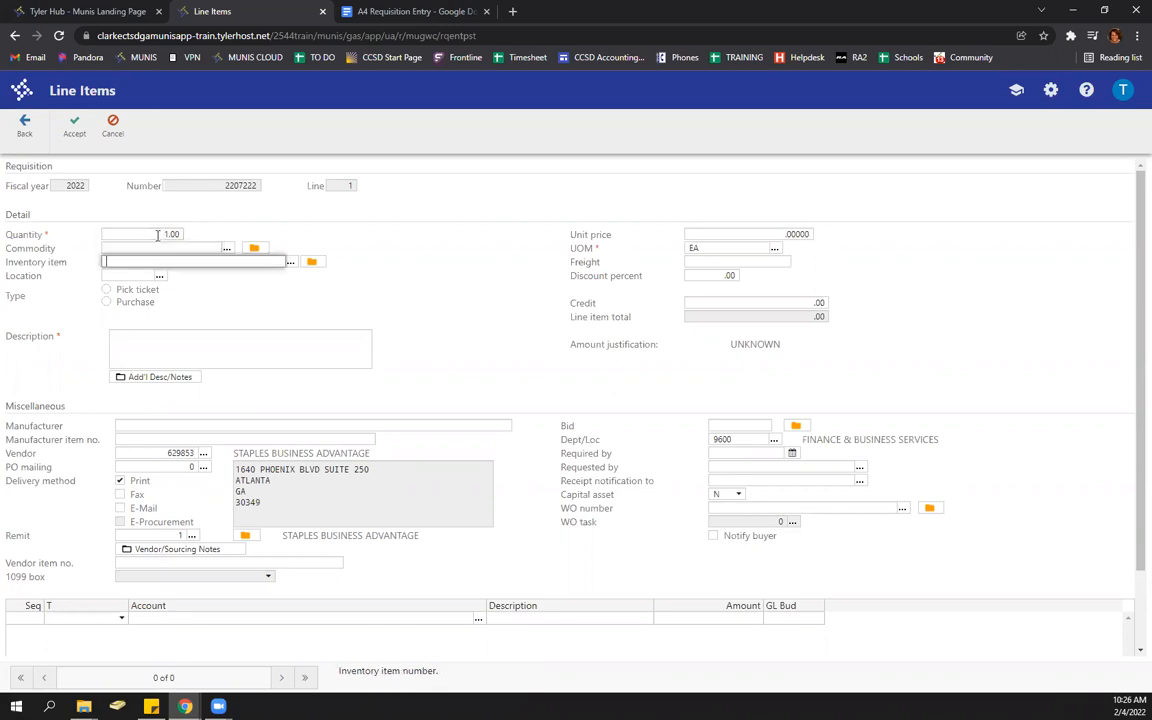
{"action": "key", "text": "Tab"}
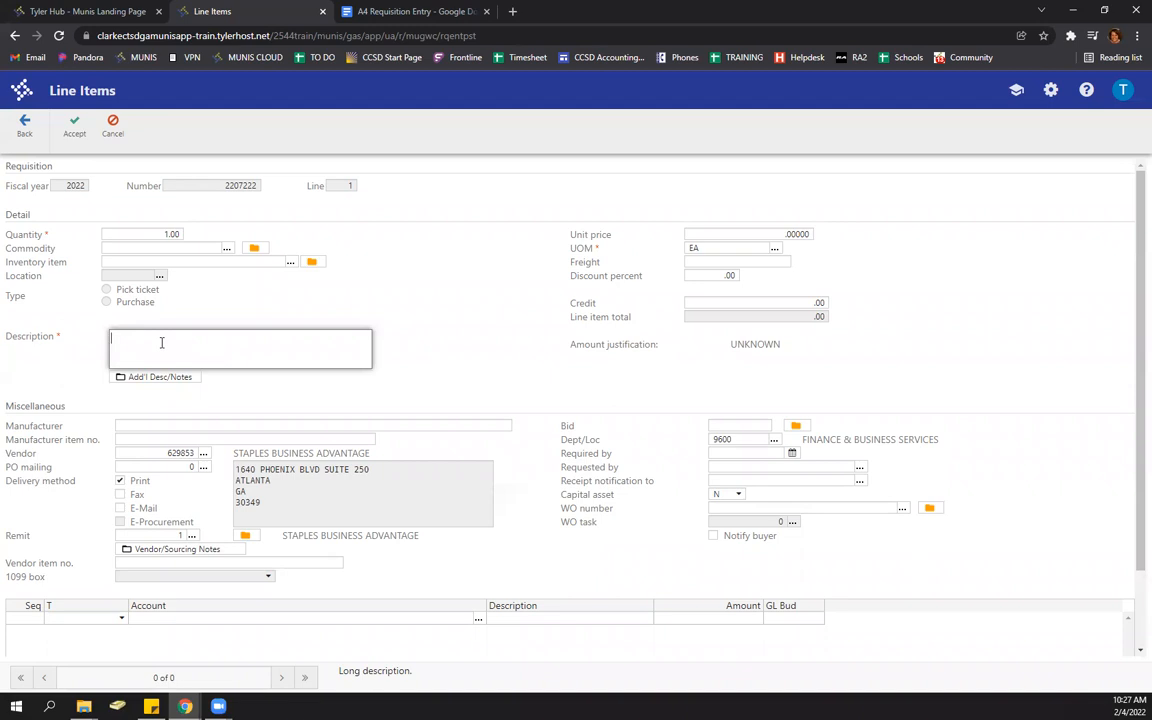
{"action": "type", "text": "12345 MORE TRAINING VIDEOS FOR MUNIS"}
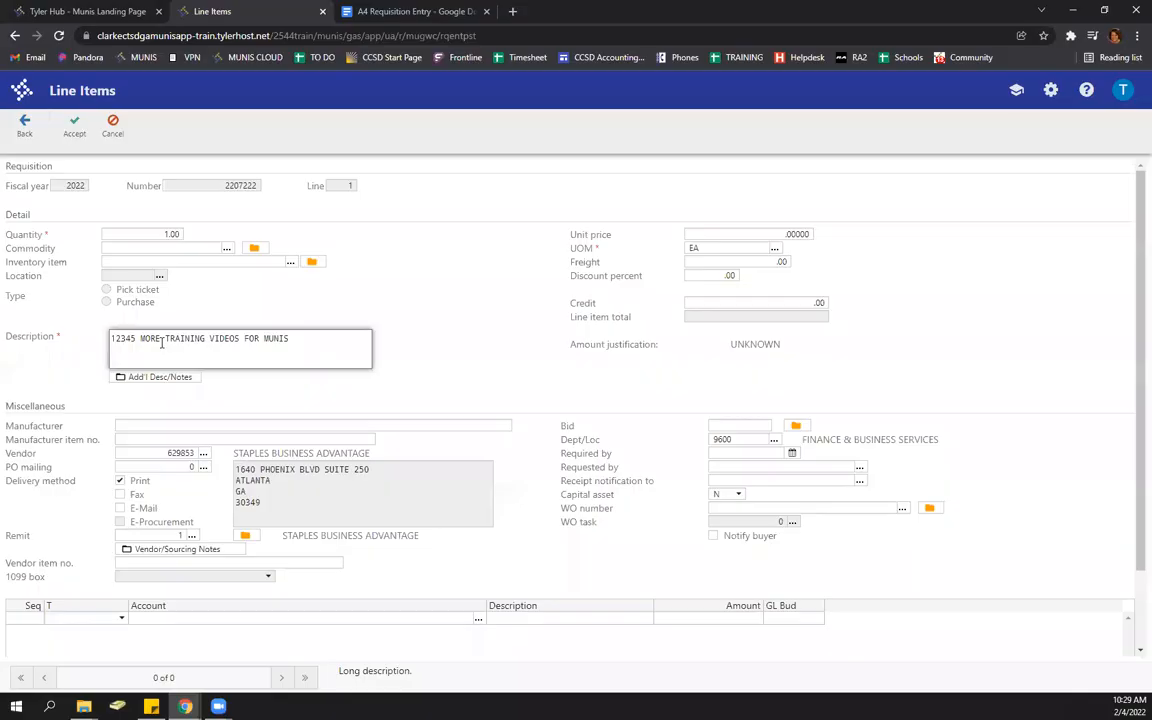
{"action": "left_click", "coordinate": [347, 336]}
{"action": "key", "text": "Tab"}
{"action": "type", "text": "5"}
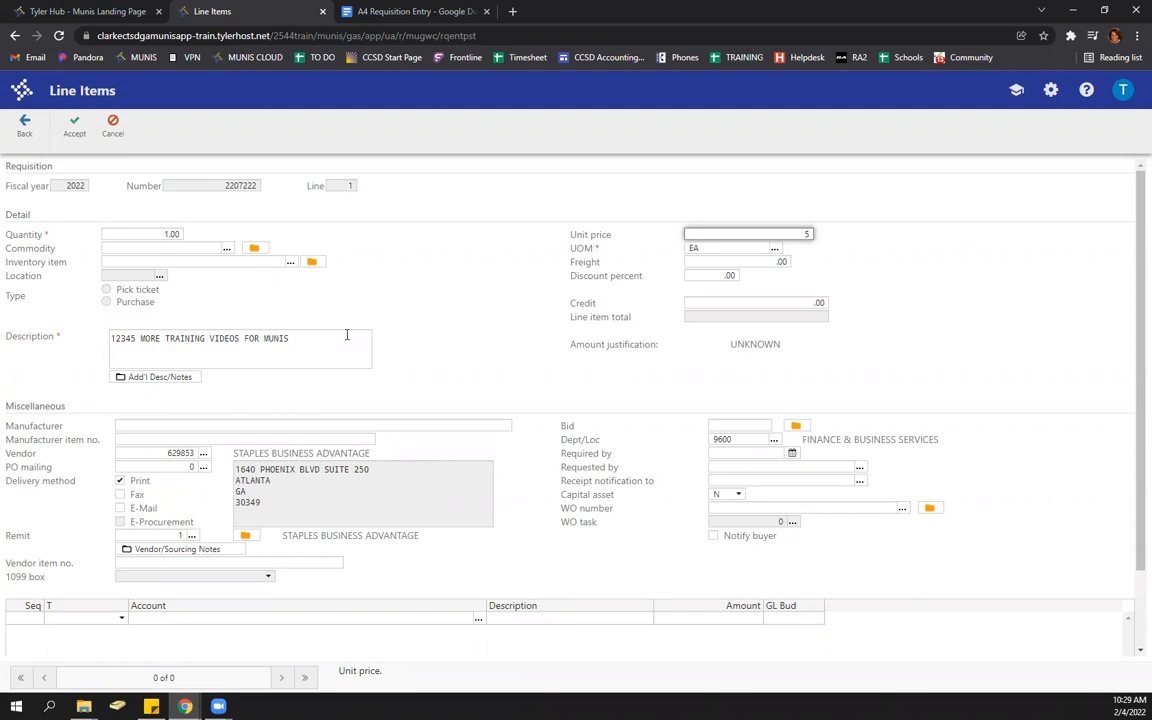
- Commit the 5.00 price, confirm EA as the unit of measure, and move down to the account grid
{"action": "key", "text": "Tab"}
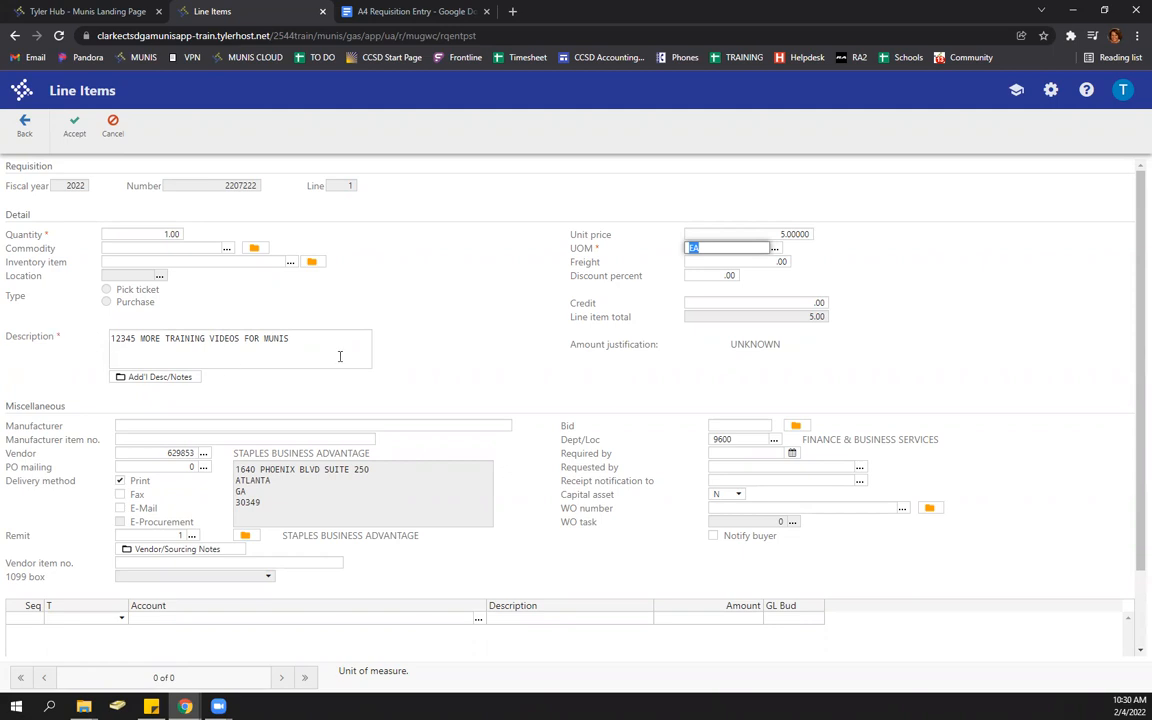
{"action": "left_click", "coordinate": [778, 250]}
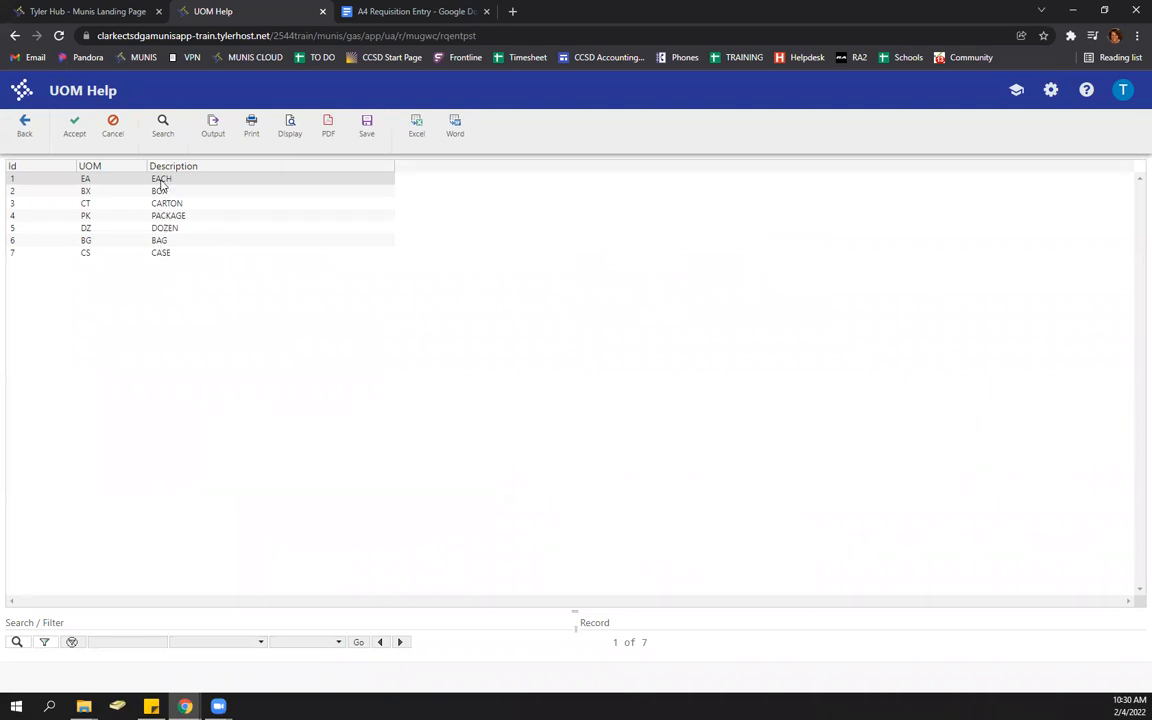
{"action": "left_click", "coordinate": [75, 128]}
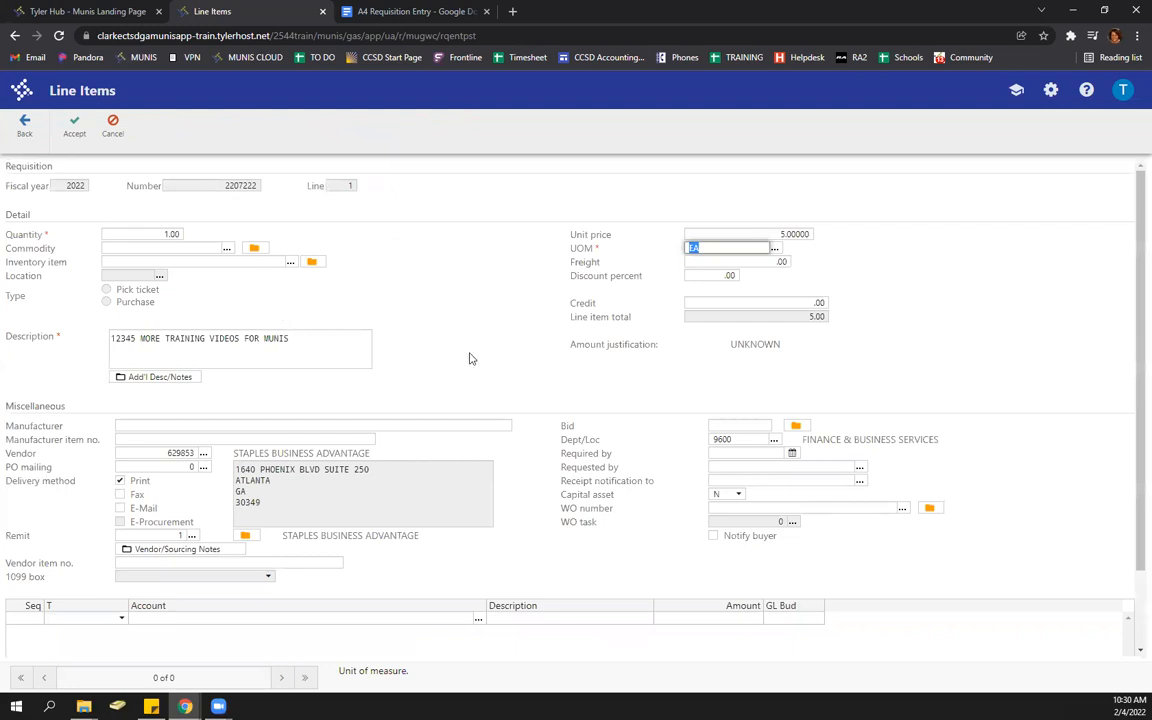
{"action": "key", "text": "Tab"}
{"action": "key", "text": "Tab"}
{"action": "key", "text": "Tab"}
{"action": "key", "text": "Tab"}
{"action": "key", "text": "Tab"}
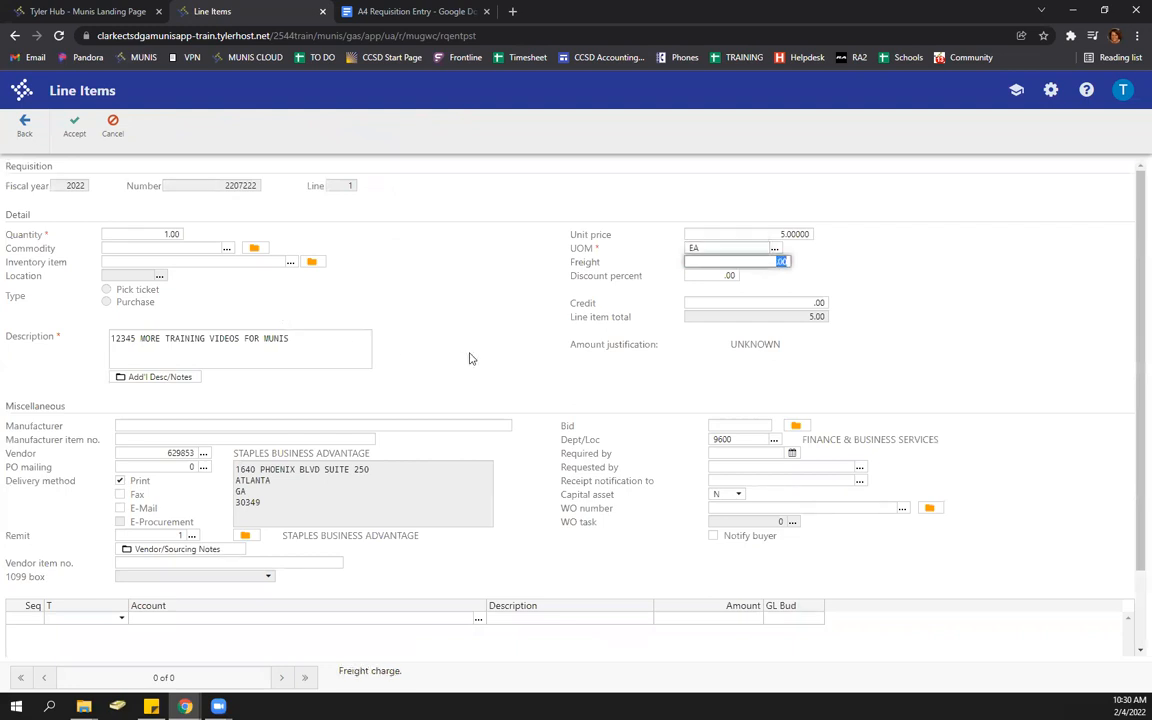
{"action": "key", "text": "Tab"}
{"action": "key", "text": "Tab"}
{"action": "key", "text": "Tab"}
{"action": "key", "text": "Tab"}
{"action": "key", "text": "Tab"}
{"action": "key", "text": "Tab"}
{"action": "key", "text": "Tab"}
{"action": "key", "text": "Tab"}
{"action": "key", "text": "Tab"}
{"action": "key", "text": "Tab"}
{"action": "key", "text": "Tab"}
{"action": "key", "text": "Tab"}
{"action": "key", "text": "Tab"}
{"action": "key", "text": "Tab"}
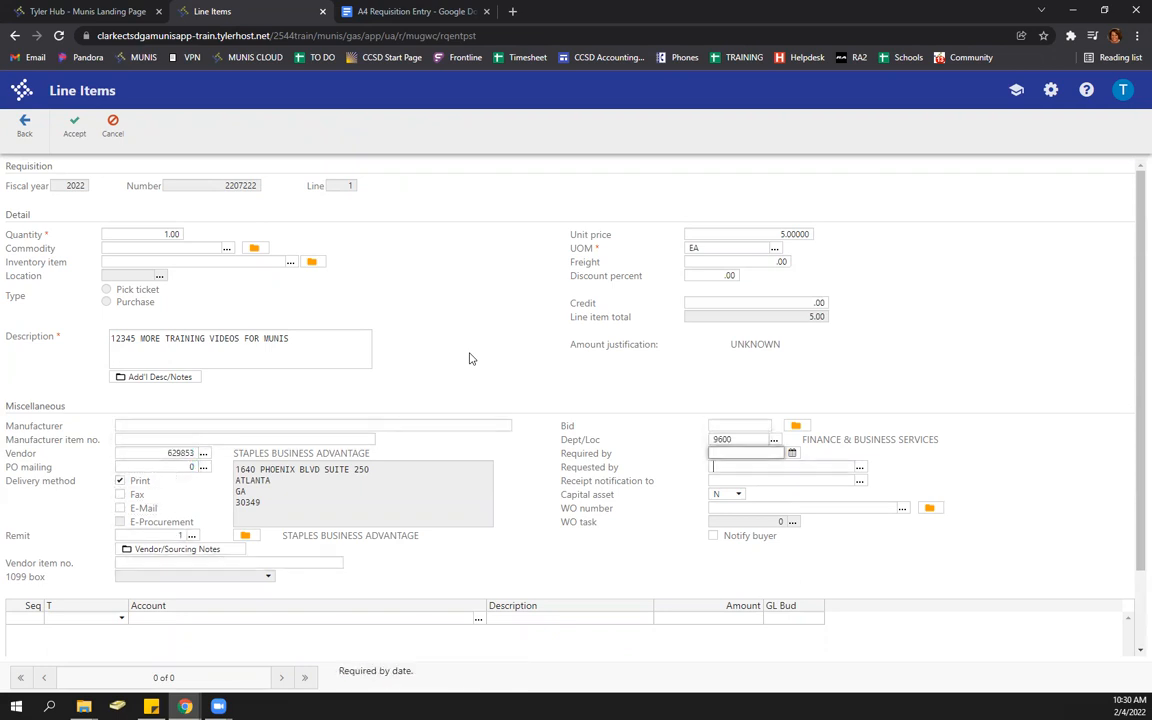
{"action": "key", "text": "Tab"}
{"action": "key", "text": "Tab"}
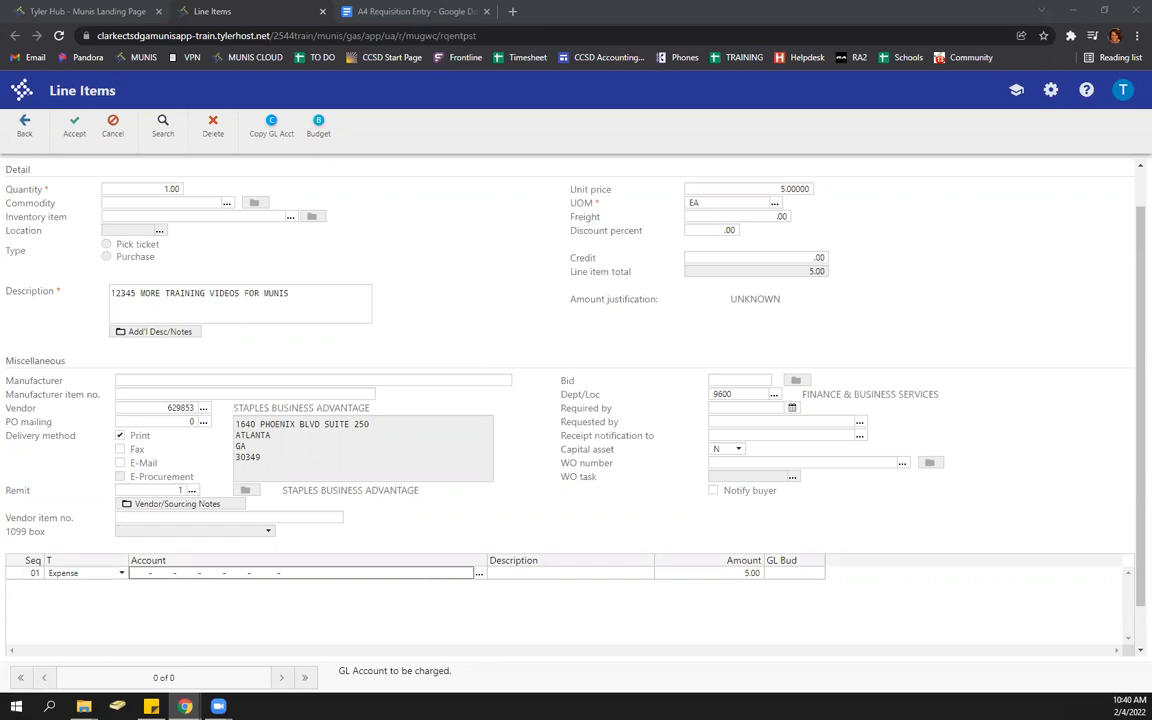
{"action": "left_click", "coordinate": [139, 573]}
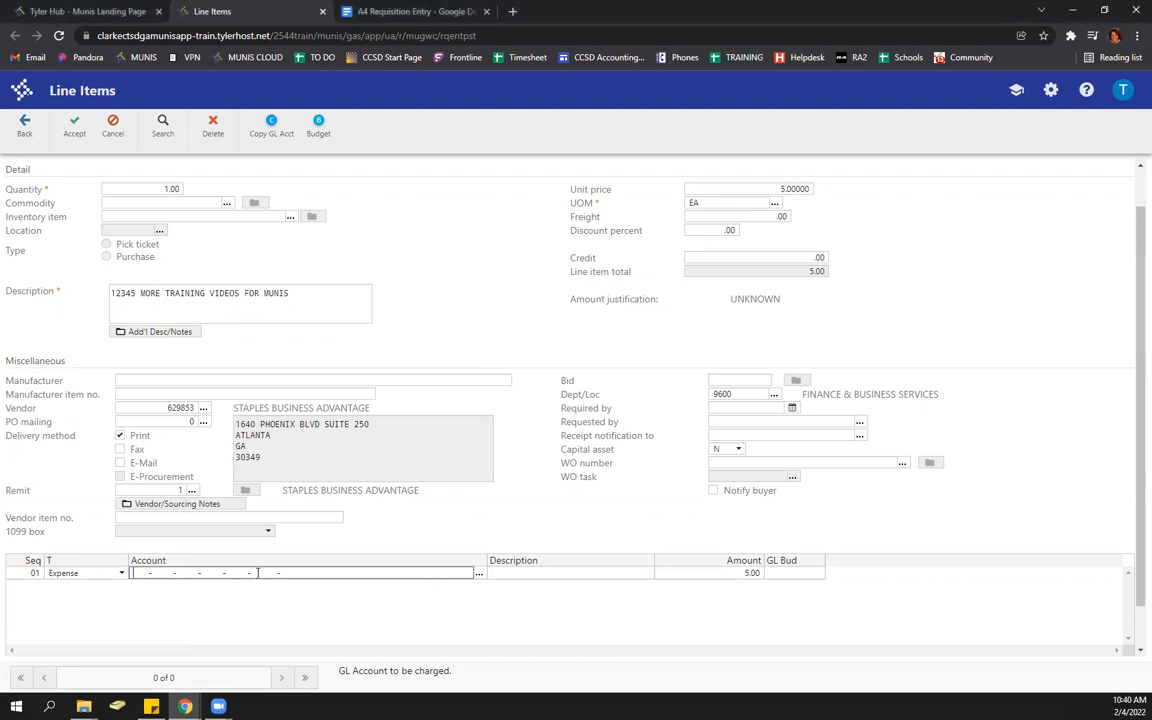
{"action": "type", "text": "100-999"}
{"action": "type", "text": "0"}
{"action": "type", "text": "500950096"}
{"action": "type", "text": "005100"}
{"action": "key", "text": "Tab"}
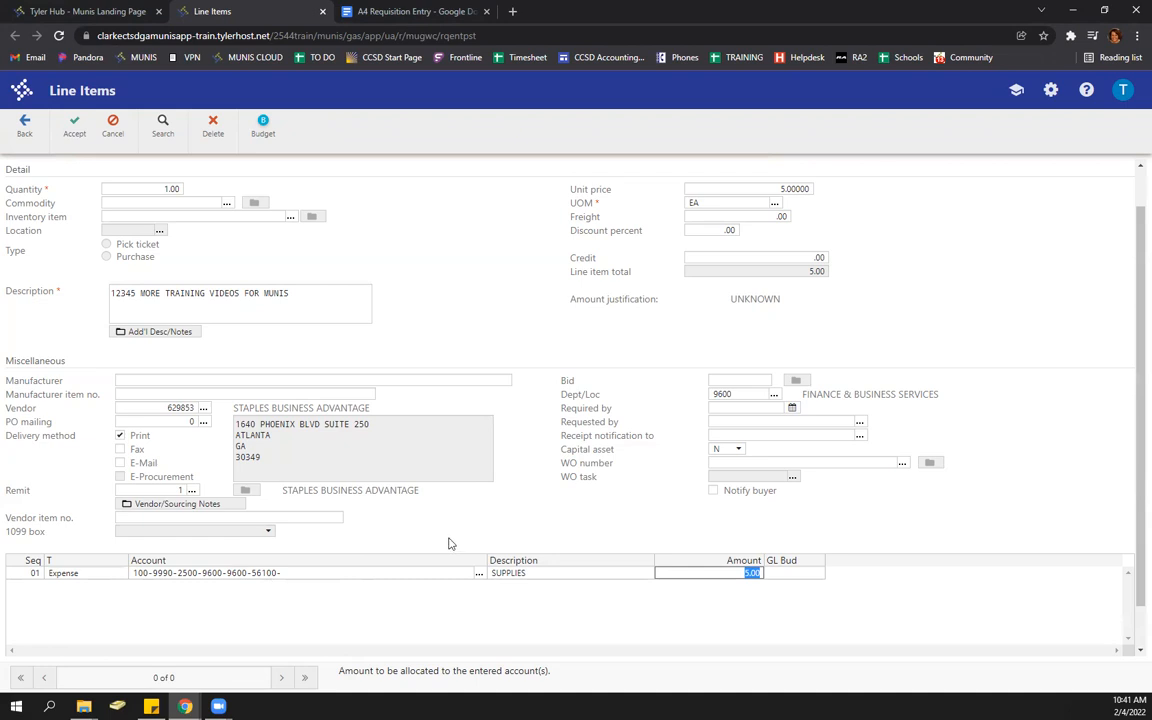
{"action": "left_click", "coordinate": [73, 134]}
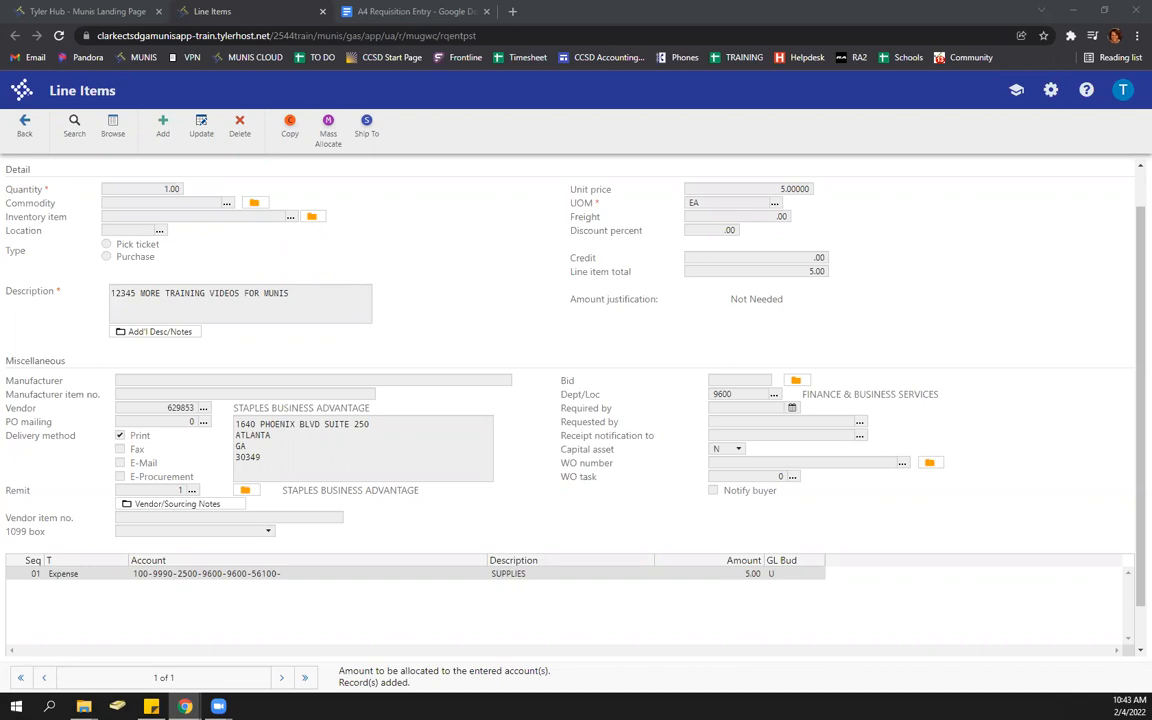
- Start a second line with quantity 10 and description '67890 MUNIS TRAINING SUPPLIES'
{"action": "left_click", "coordinate": [160, 132]}
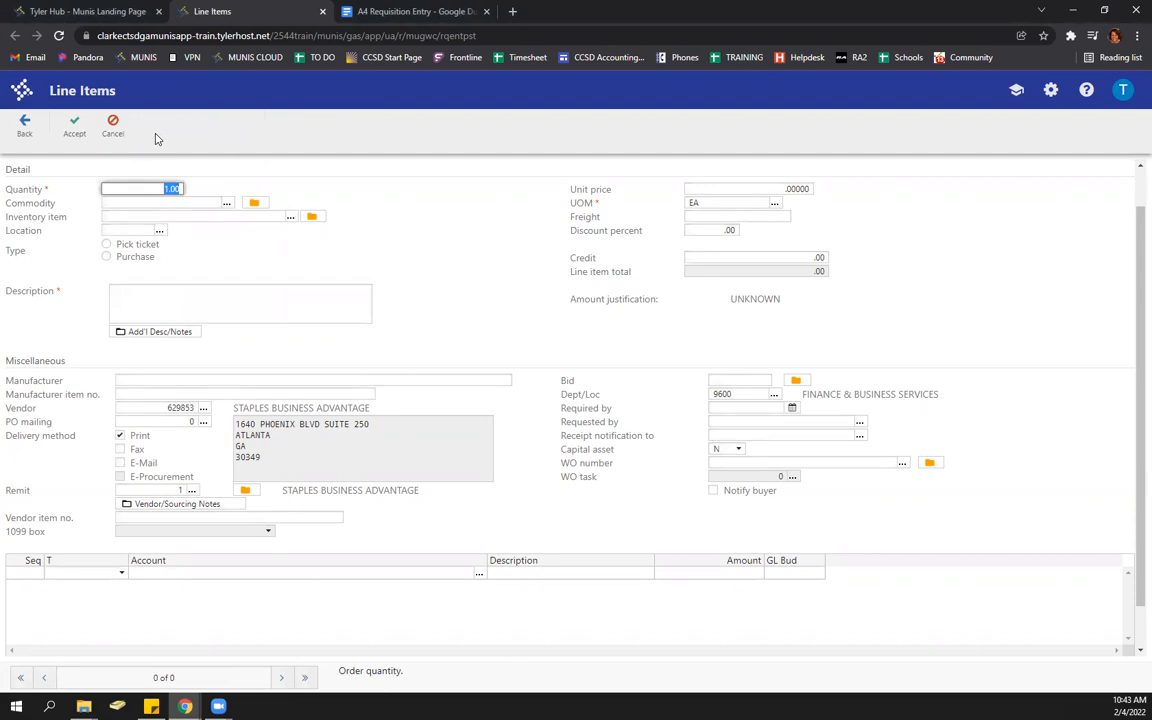
{"action": "left_click", "coordinate": [148, 188]}
{"action": "key", "text": "Delete"}
{"action": "key", "text": "Delete"}
{"action": "type", "text": "10"}
{"action": "key", "text": "Tab"}
{"action": "key", "text": "Tab"}
{"action": "key", "text": "Tab"}
{"action": "key", "text": "Tab"}
{"action": "type", "text": "67890"}
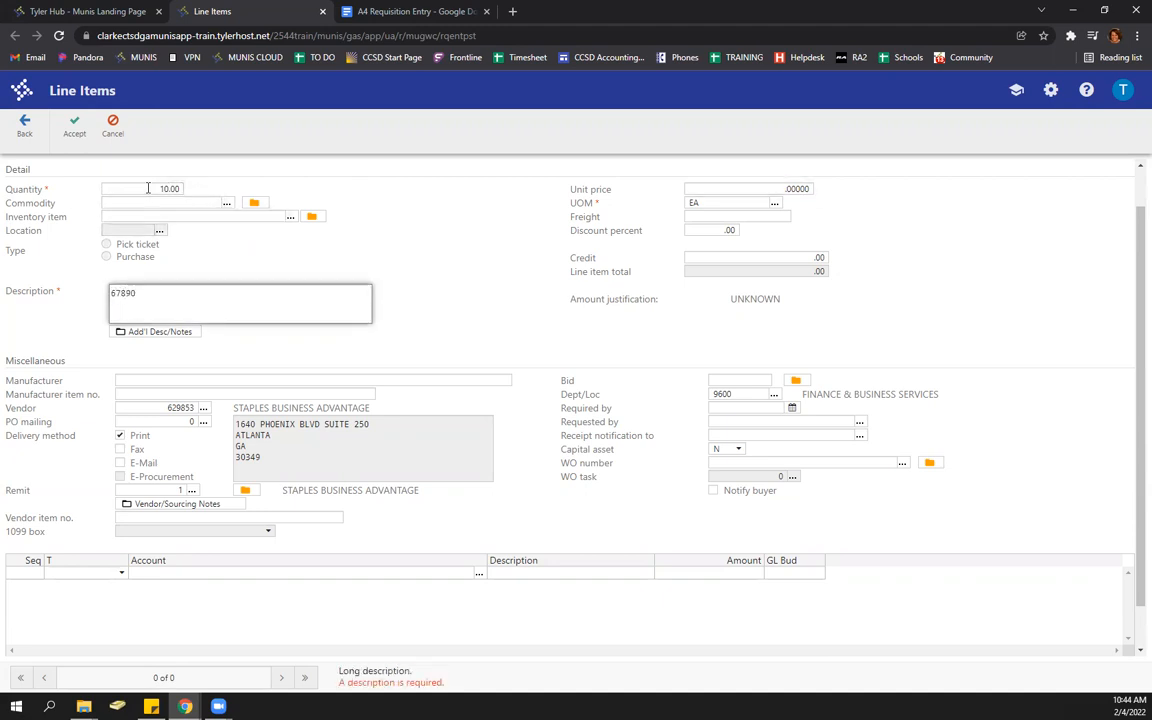
{"action": "type", "text": " MUNIS TRAINING SUPPLIES"}
{"action": "key", "text": "Tab"}
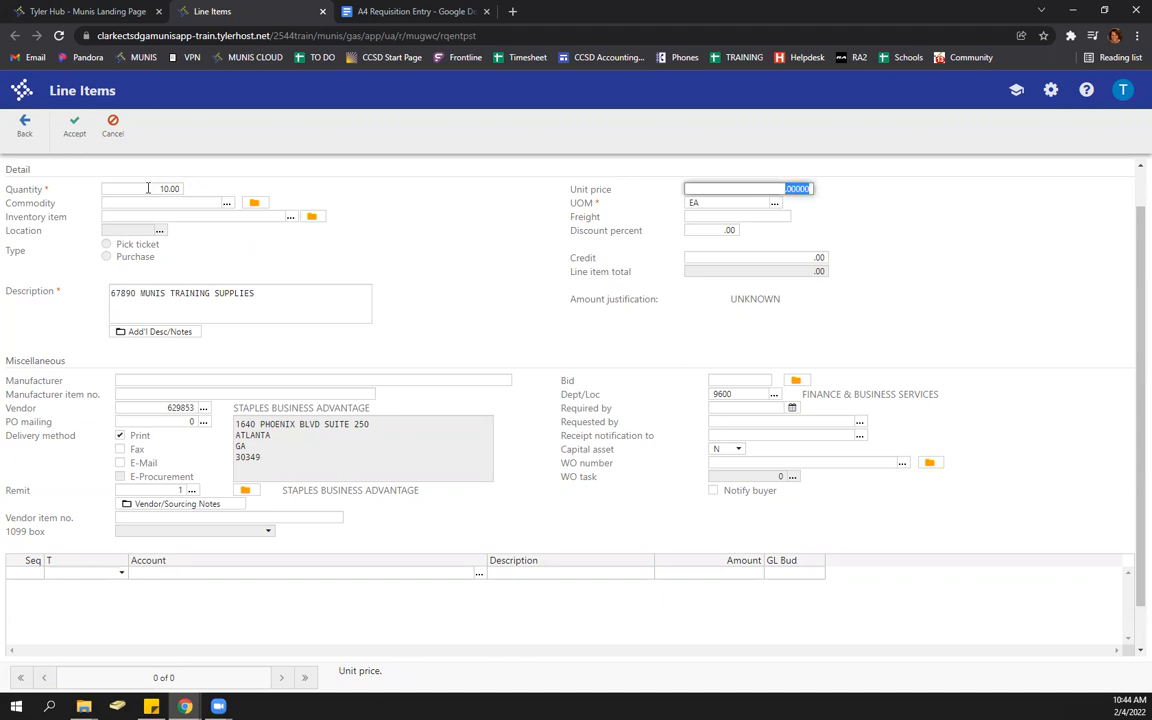
- Set its unit price to 10, reuse the SUPPLIES GL account, and save the line
{"action": "type", "text": "10"}
{"action": "key", "text": "Tab"}
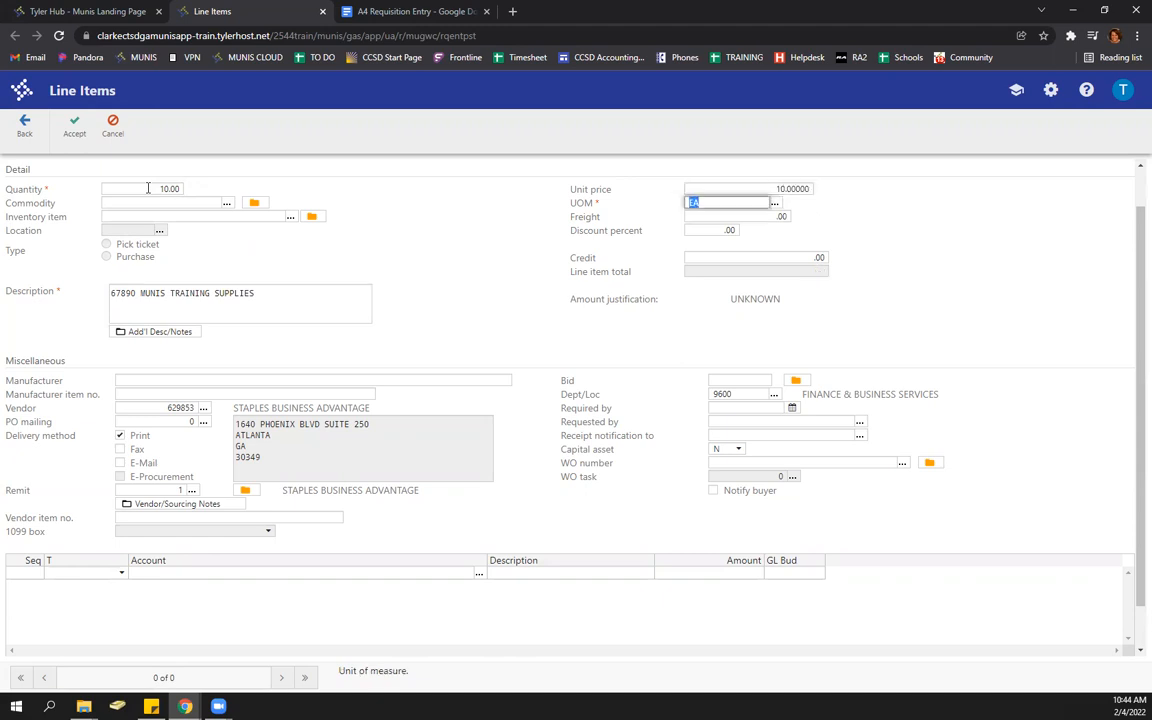
{"action": "key", "text": "Tab"}
{"action": "key", "text": "Tab"}
{"action": "key", "text": "Tab"}
{"action": "key", "text": "Tab"}
{"action": "key", "text": "Tab"}
{"action": "key", "text": "Tab"}
{"action": "key", "text": "Tab"}
{"action": "key", "text": "Tab"}
{"action": "key", "text": "Tab"}
{"action": "key", "text": "Tab"}
{"action": "key", "text": "Tab"}
{"action": "key", "text": "Tab"}
{"action": "key", "text": "Tab"}
{"action": "key", "text": "Tab"}
{"action": "key", "text": "Tab"}
{"action": "key", "text": "Tab"}
{"action": "key", "text": "Tab"}
{"action": "key", "text": "Tab"}
{"action": "key", "text": "Tab"}
{"action": "key", "text": "Tab"}
{"action": "key", "text": "Tab"}
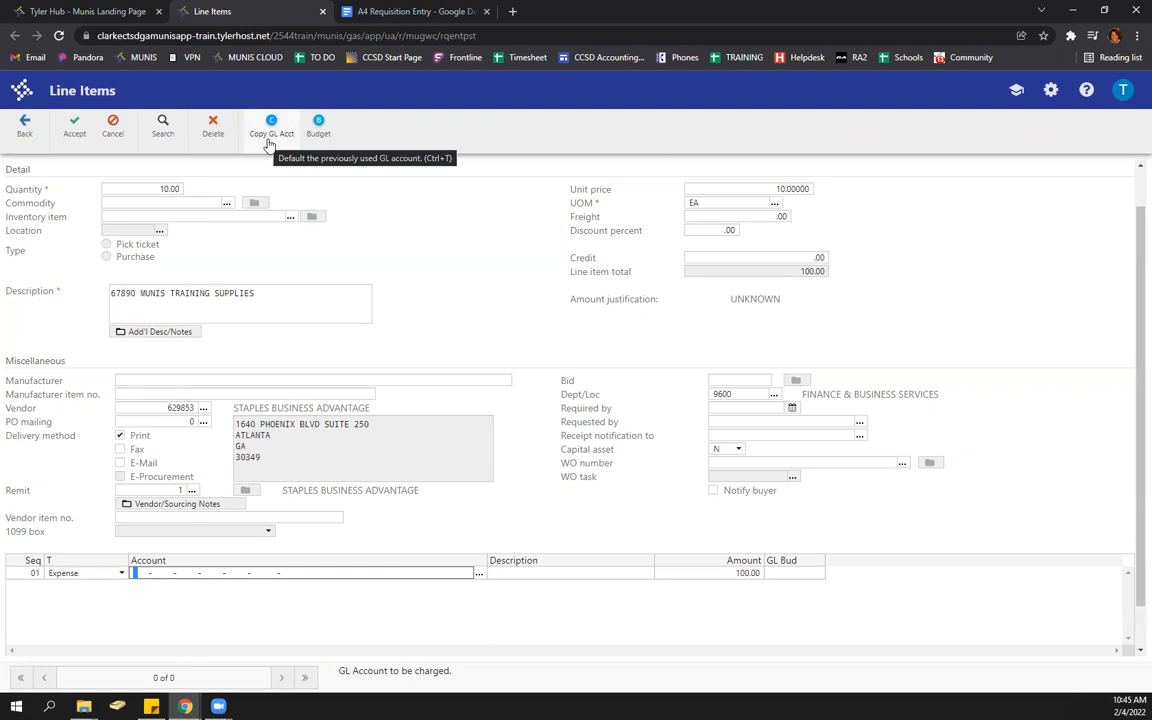
{"action": "left_click", "coordinate": [269, 146]}
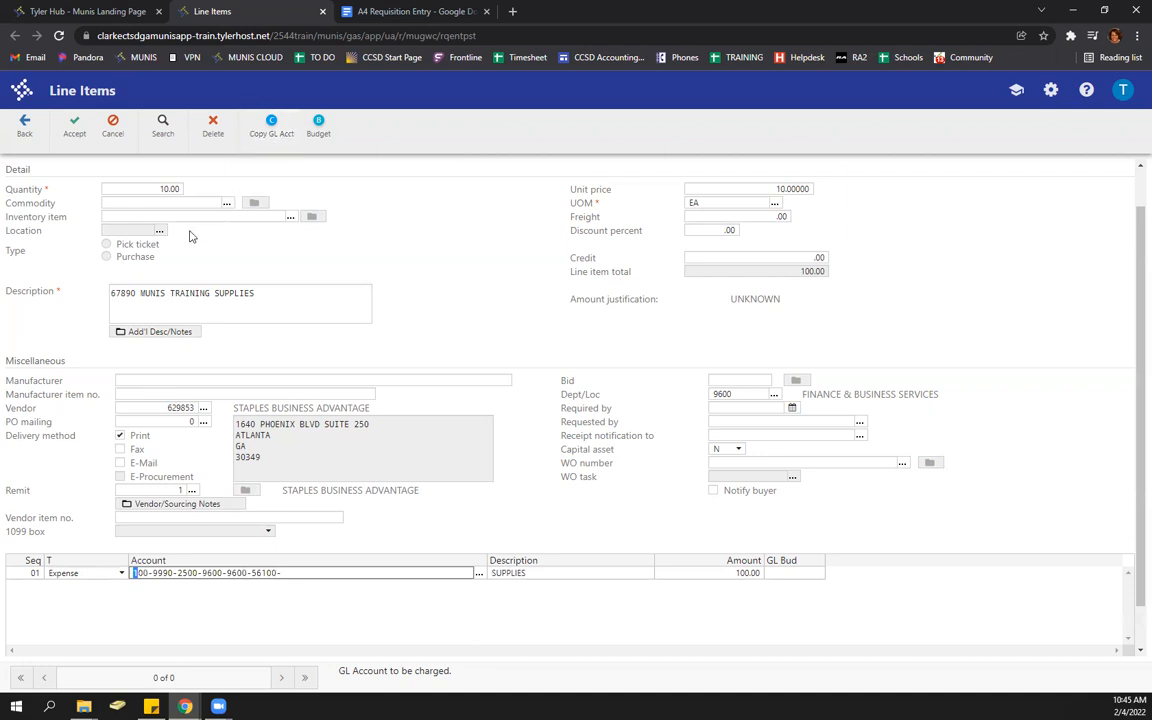
{"action": "left_click", "coordinate": [75, 128]}
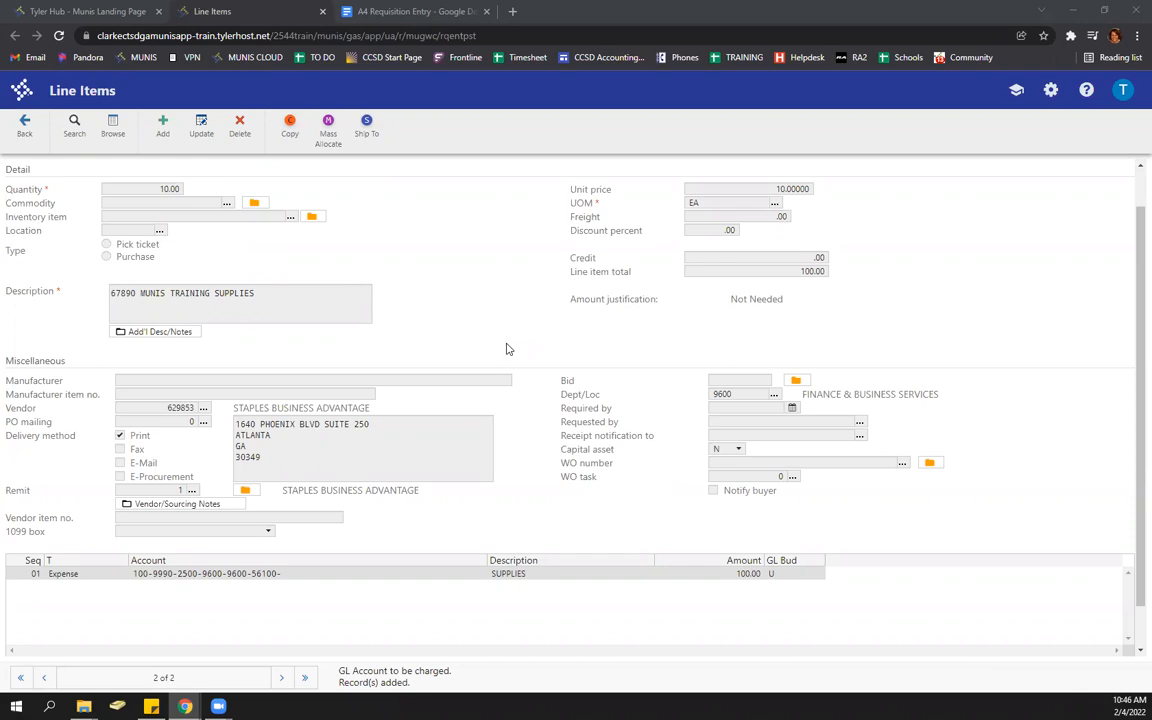
- Add line item 3: quantity 20, '34865 MORE TRAINING SUPPLIES', unit price 15.00, totalling 300.00
{"action": "left_click", "coordinate": [163, 125]}
{"action": "type", "text": "20"}
{"action": "key", "text": "Tab"}
{"action": "key", "text": "Tab"}
{"action": "key", "text": "Tab"}
{"action": "type", "text": "34865"}
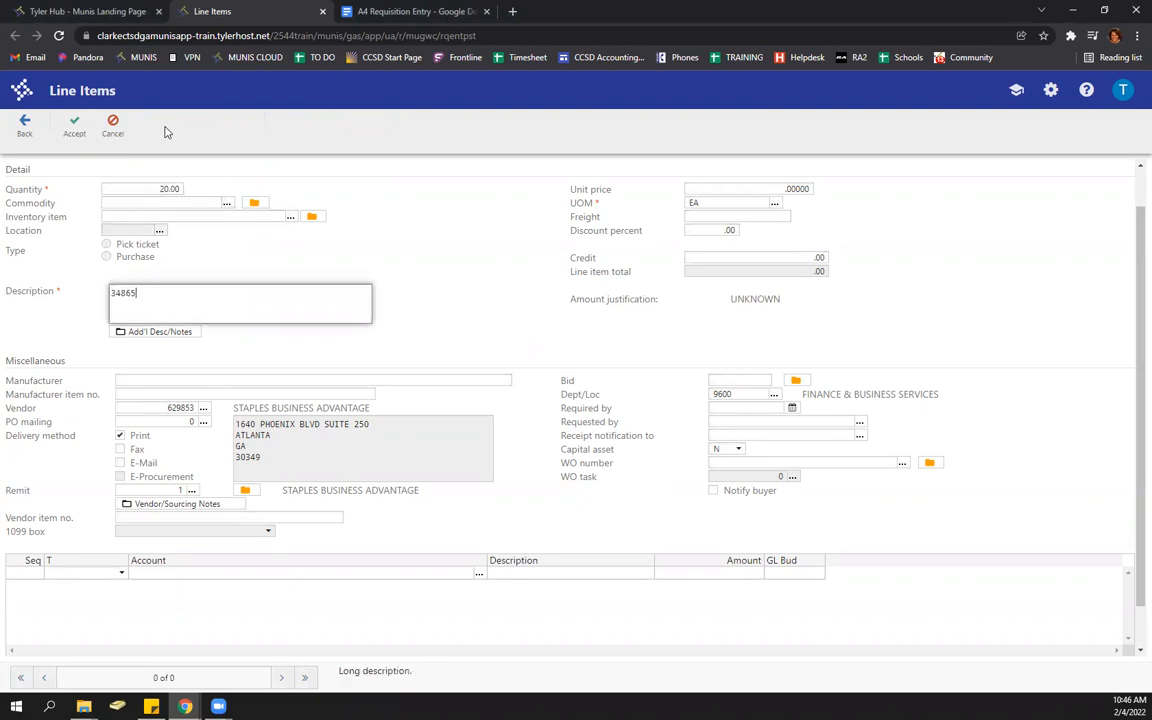
{"action": "type", "text": " mor"}
{"action": "key", "text": "BackSpace"}
{"action": "key", "text": "BackSpace"}
{"action": "key", "text": "BackSpace"}
{"action": "key", "text": "BackSpace"}
{"action": "type", "text": "MORE TRAINING SUPPLIES"}
{"action": "key", "text": "Tab"}
{"action": "type", "text": "15"}
{"action": "key", "text": "Tab"}
{"action": "key", "text": "Tab"}
{"action": "key", "text": "Tab"}
{"action": "key", "text": "Tab"}
{"action": "key", "text": "Tab"}
{"action": "key", "text": "Tab"}
{"action": "key", "text": "Tab"}
{"action": "key", "text": "Tab"}
{"action": "key", "text": "Tab"}
{"action": "key", "text": "Tab"}
{"action": "key", "text": "Tab"}
{"action": "key", "text": "Tab"}
{"action": "key", "text": "Tab"}
{"action": "key", "text": "Tab"}
{"action": "key", "text": "Tab"}
{"action": "key", "text": "Tab"}
{"action": "key", "text": "Tab"}
{"action": "key", "text": "Tab"}
{"action": "key", "text": "Tab"}
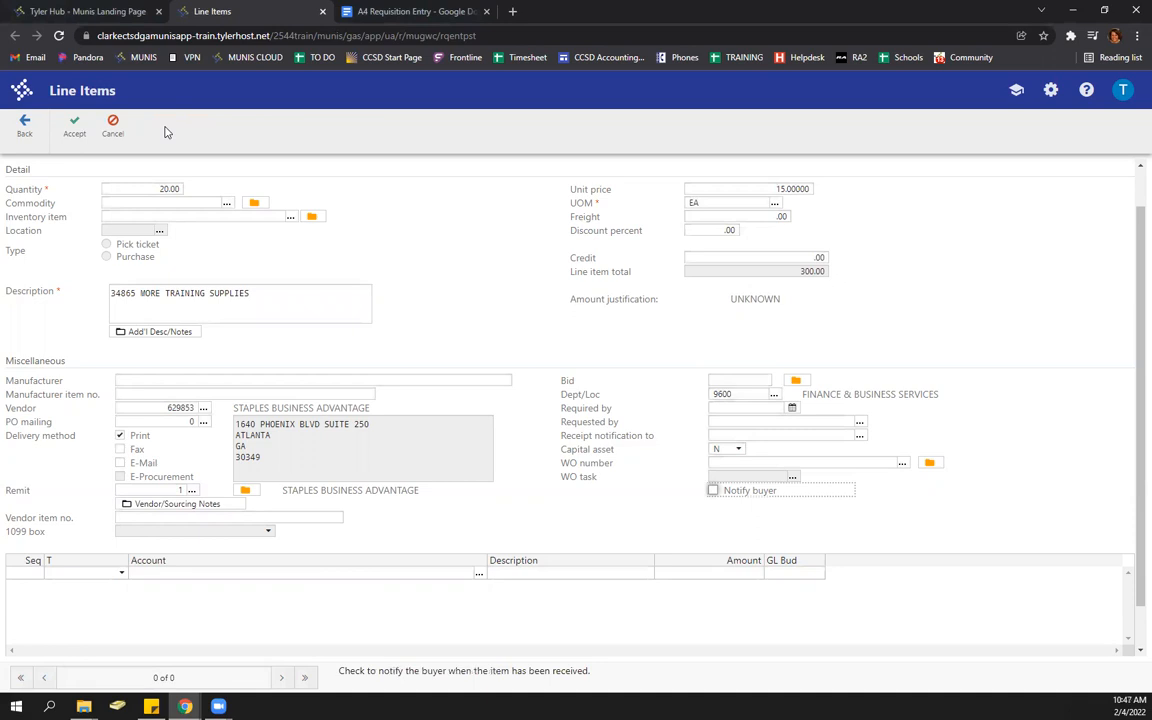
{"action": "key", "text": "Tab"}
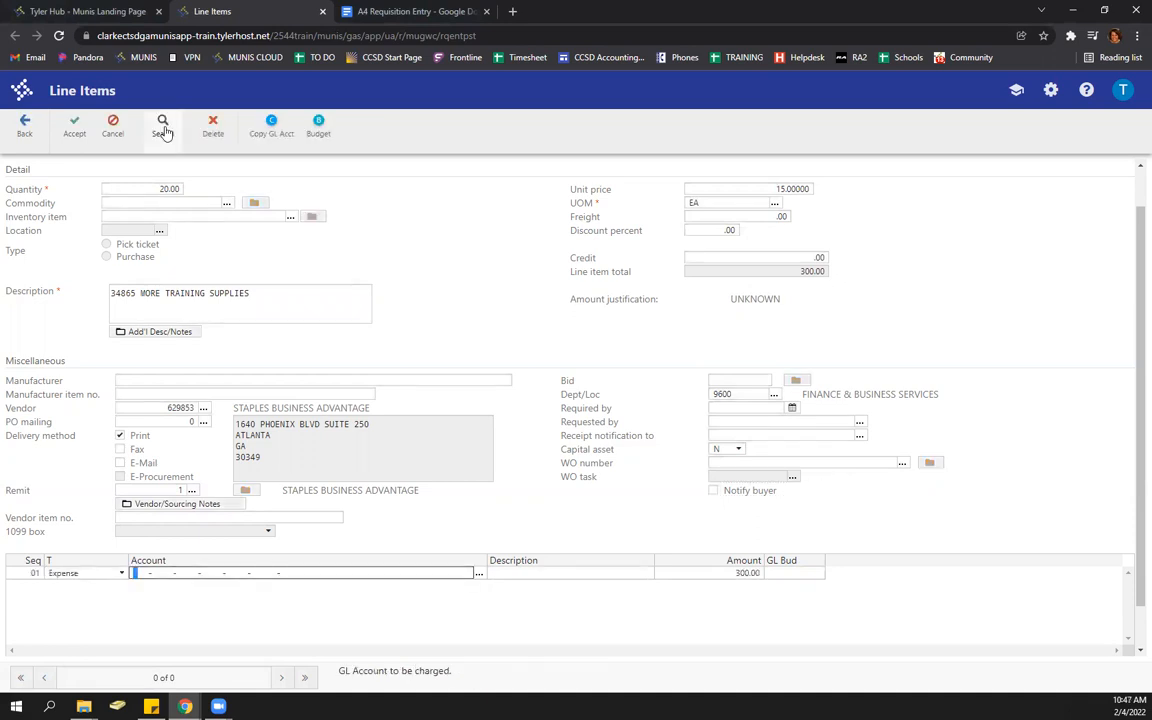
- Assign 150.00 of line 3 to the default SUPPLIES GL account
{"action": "key", "text": "ctrl+v"}
{"action": "key", "text": "Tab"}
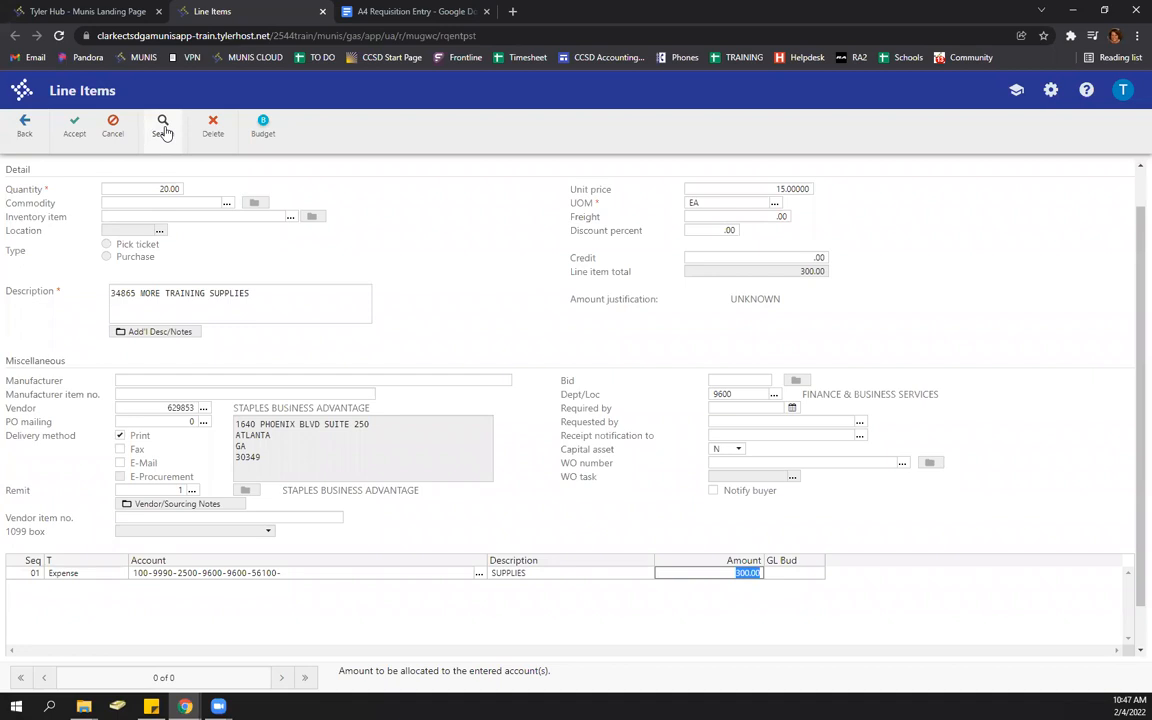
{"action": "type", "text": "150.00"}
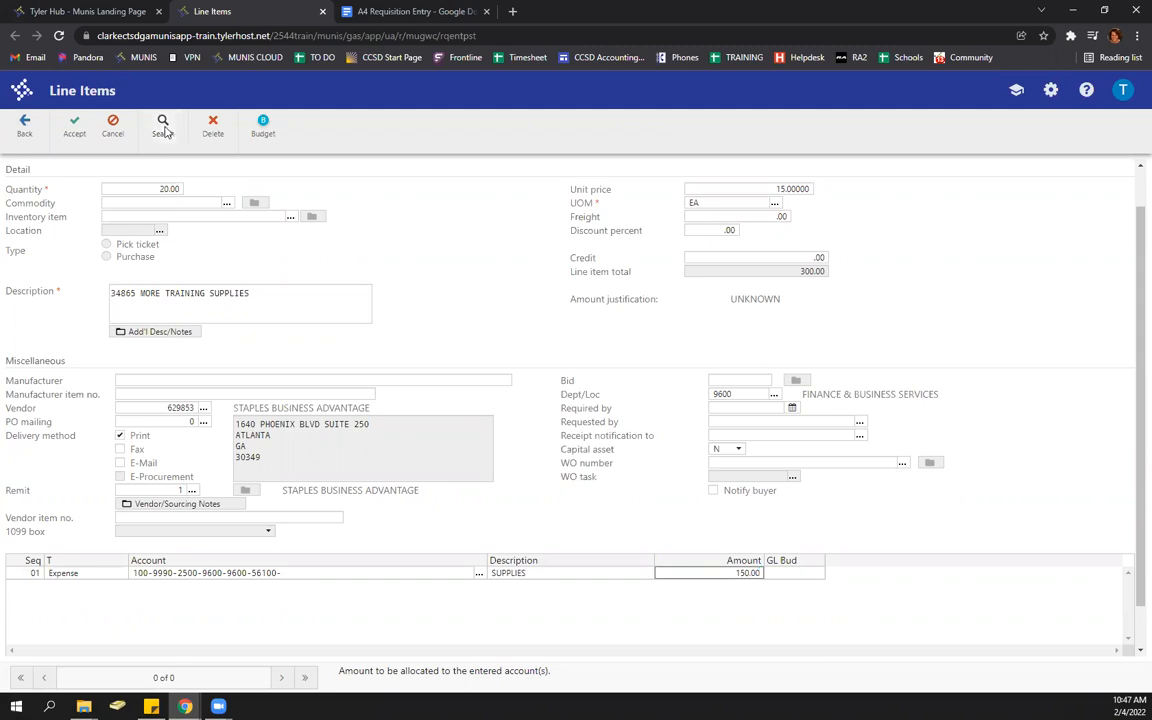
- Add a second row on account 56101 (CHEMICAL/PAPER SUPPLIES) for the other 150.00 and save
{"action": "key", "text": "Tab"}
{"action": "key", "text": "Right"}
{"action": "key", "text": "Right"}
{"action": "key", "text": "Right"}
{"action": "key", "text": "Right"}
{"action": "key", "text": "Right"}
{"action": "key", "text": "Right"}
{"action": "key", "text": "Right"}
{"action": "key", "text": "Right"}
{"action": "key", "text": "Right"}
{"action": "key", "text": "Right"}
{"action": "key", "text": "Right"}
{"action": "key", "text": "Right"}
{"action": "key", "text": "Right"}
{"action": "key", "text": "Right"}
{"action": "key", "text": "Right"}
{"action": "key", "text": "Right"}
{"action": "key", "text": "Right"}
{"action": "key", "text": "Right"}
{"action": "key", "text": "Right"}
{"action": "key", "text": "Right"}
{"action": "key", "text": "Right"}
{"action": "key", "text": "Right"}
{"action": "key", "text": "Right"}
{"action": "key", "text": "Right"}
{"action": "key", "text": "Right"}
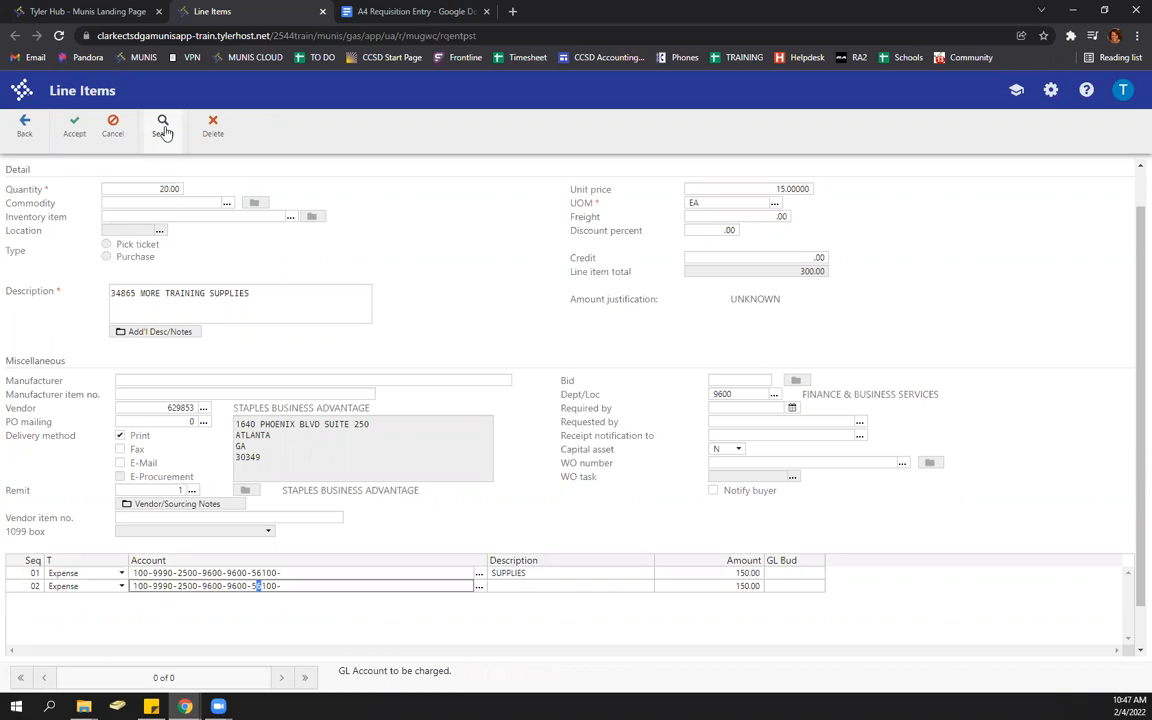
{"action": "type", "text": "1"}
{"action": "key", "text": "Tab"}
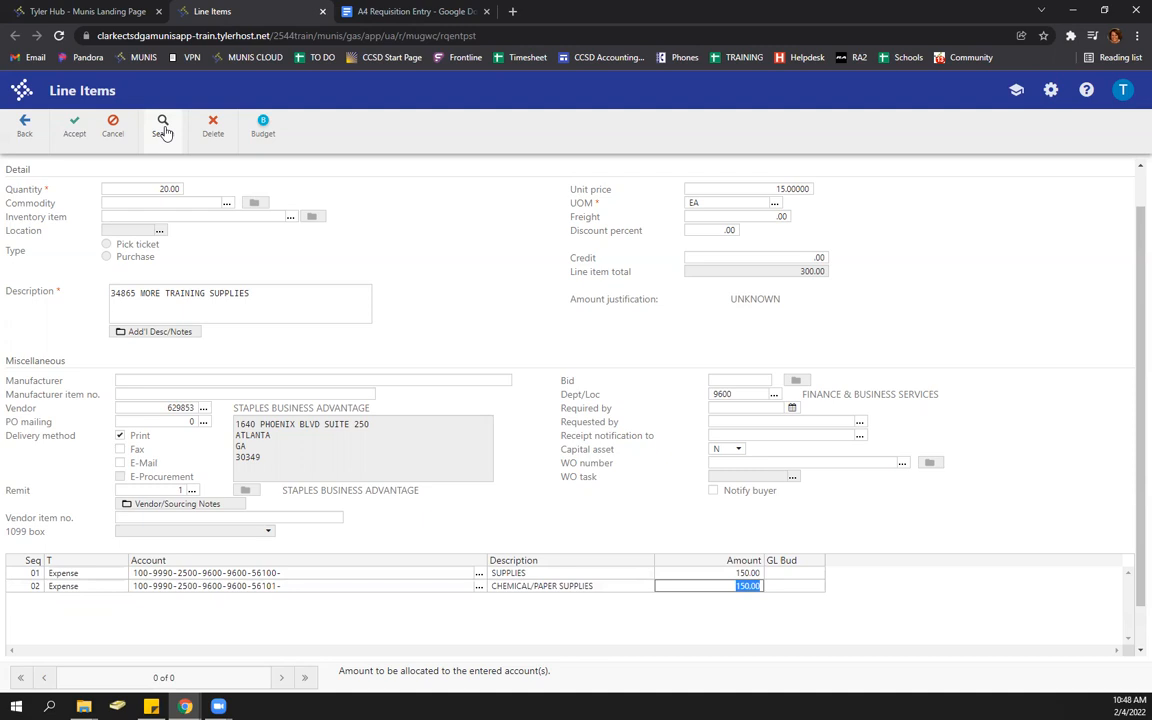
{"action": "left_click", "coordinate": [111, 128]}
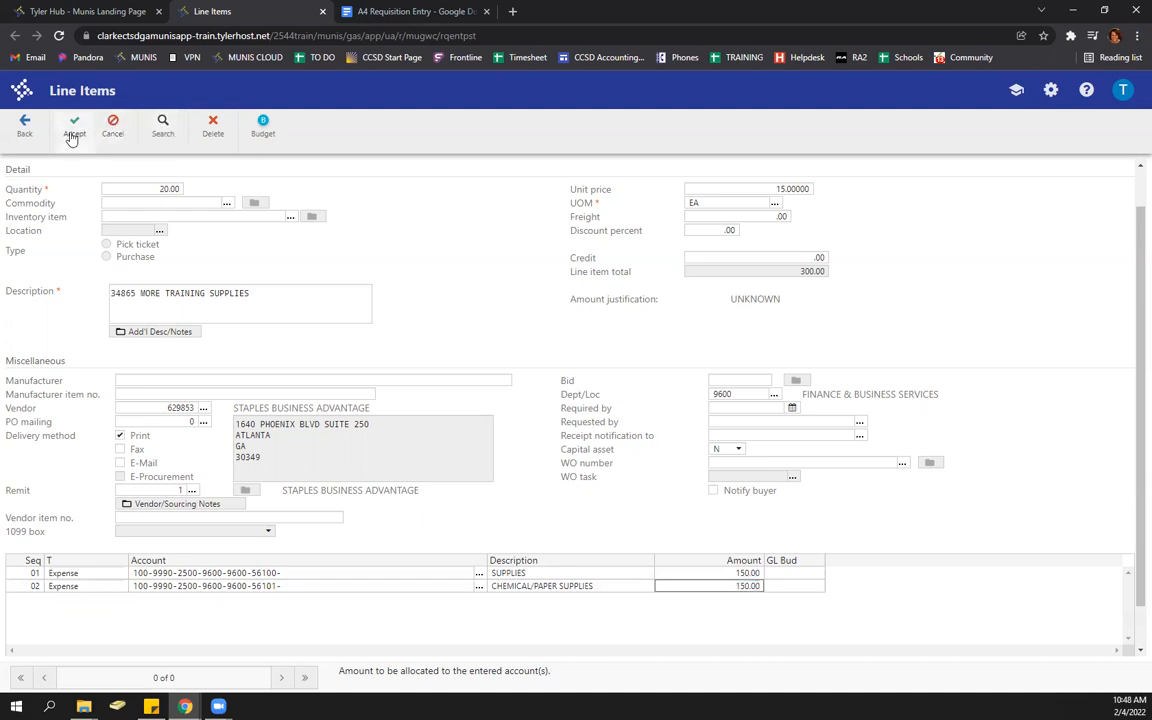
{"action": "left_click", "coordinate": [72, 138]}
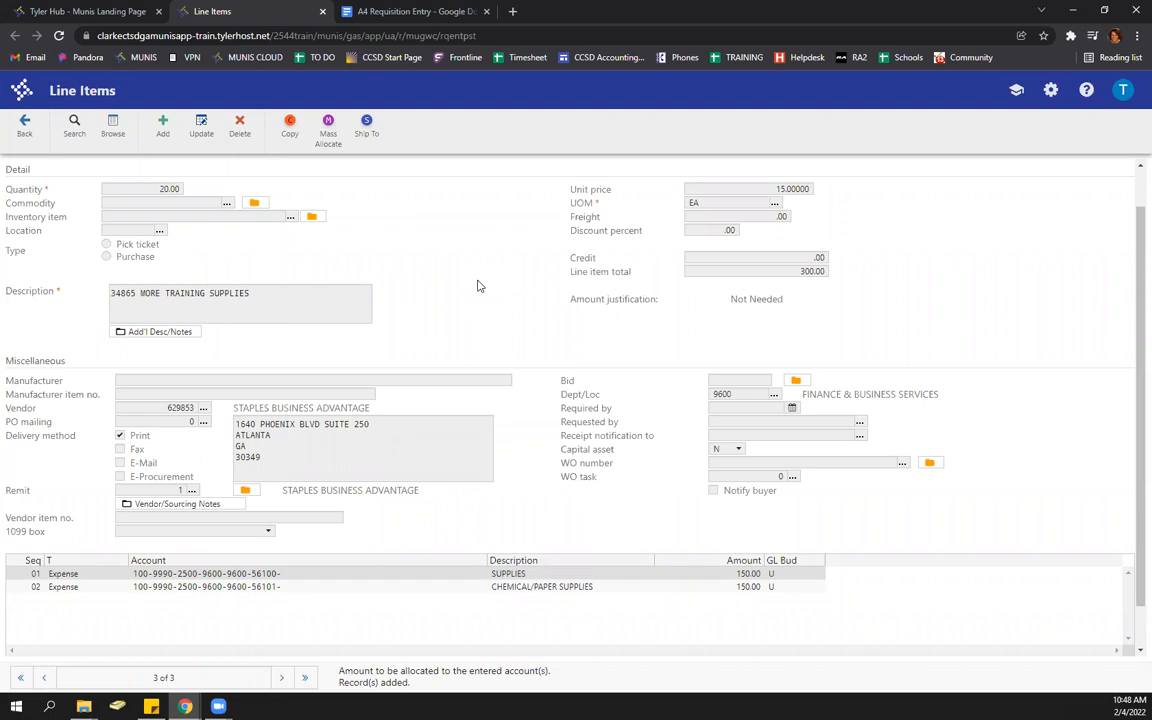
- Re-split line 3 as 150.00 SUPPLIES, 30.00 CHEMICAL/PAPER SUPPLIES, 120.00 COPIER EXPENSE (56105), and save
{"action": "left_click", "coordinate": [203, 128]}
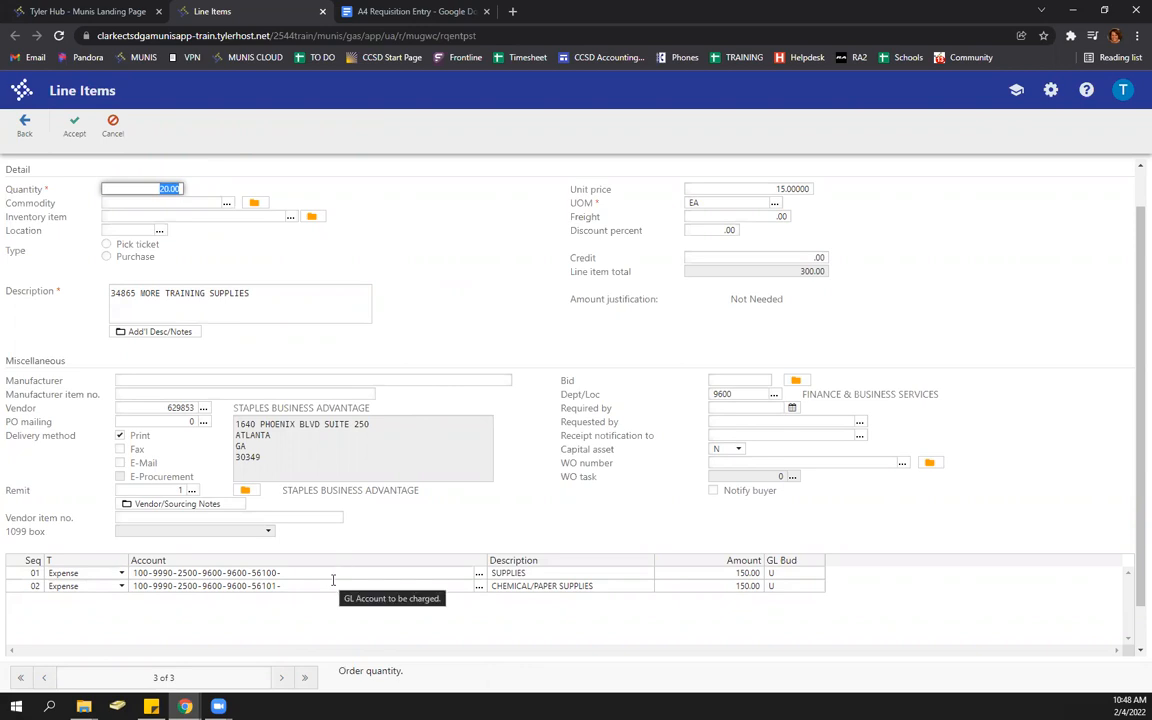
{"action": "left_click", "coordinate": [369, 582]}
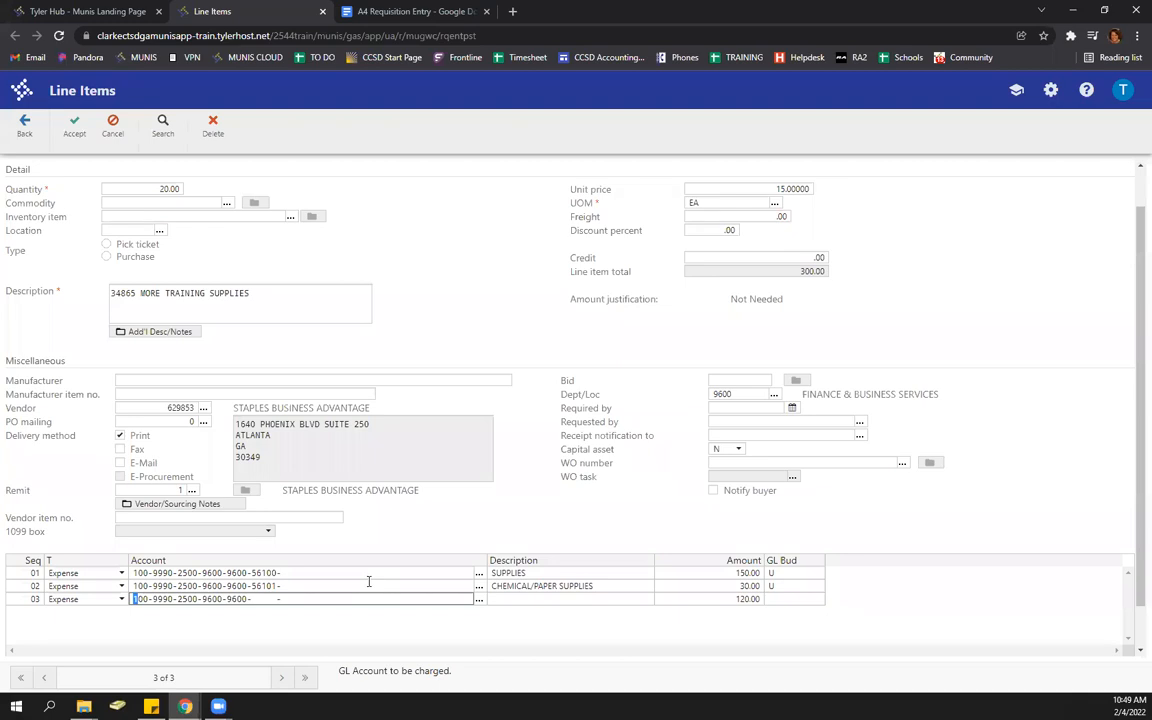
{"action": "left_click", "coordinate": [688, 585]}
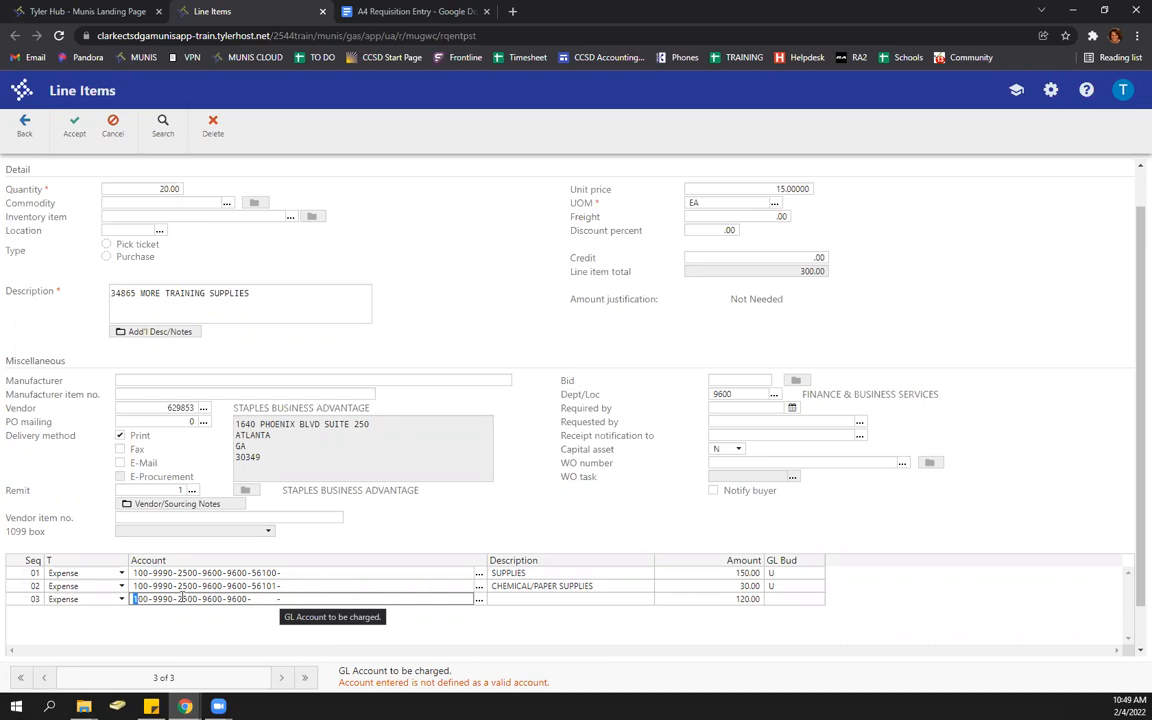
{"action": "left_click", "coordinate": [480, 601]}
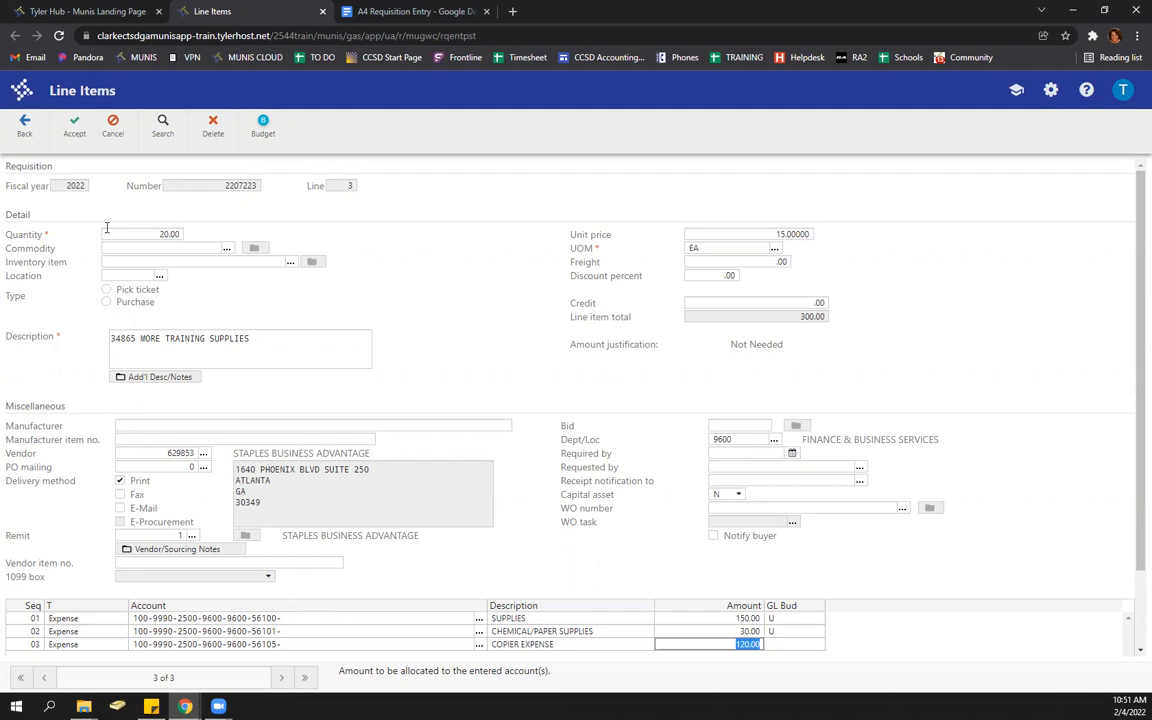
{"action": "left_click", "coordinate": [72, 141]}
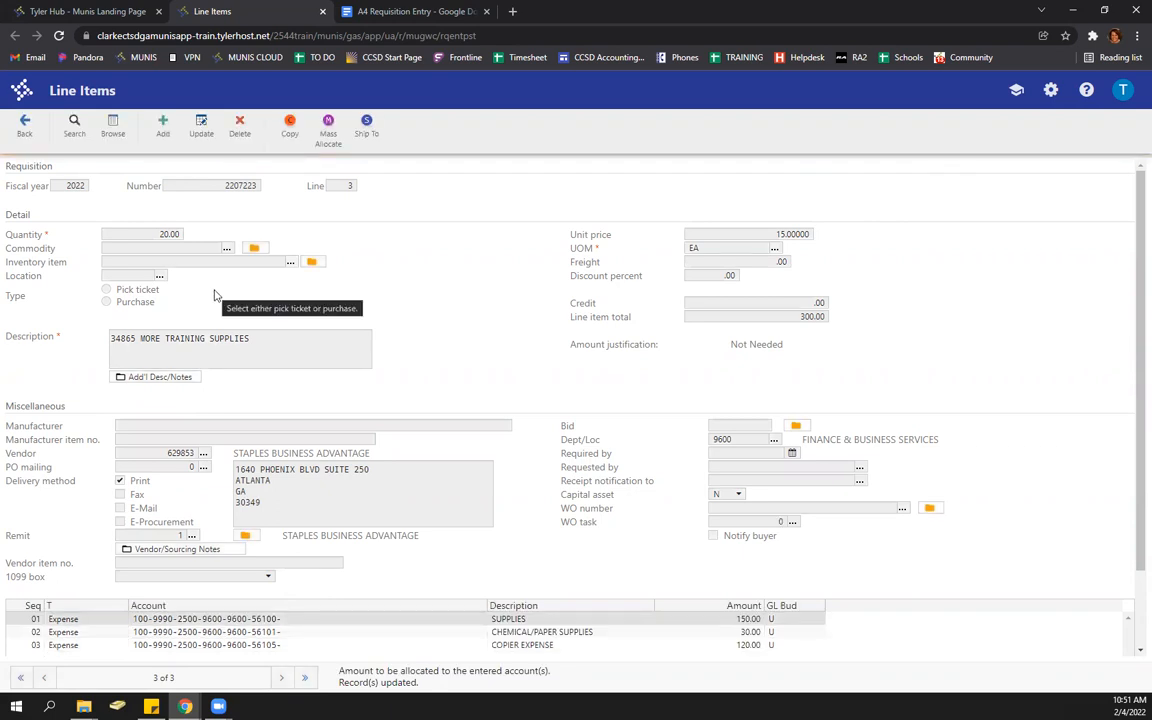
- Go back to Requisition Entry to see the three Staples lines totalling 405.00
{"action": "left_click", "coordinate": [23, 130]}
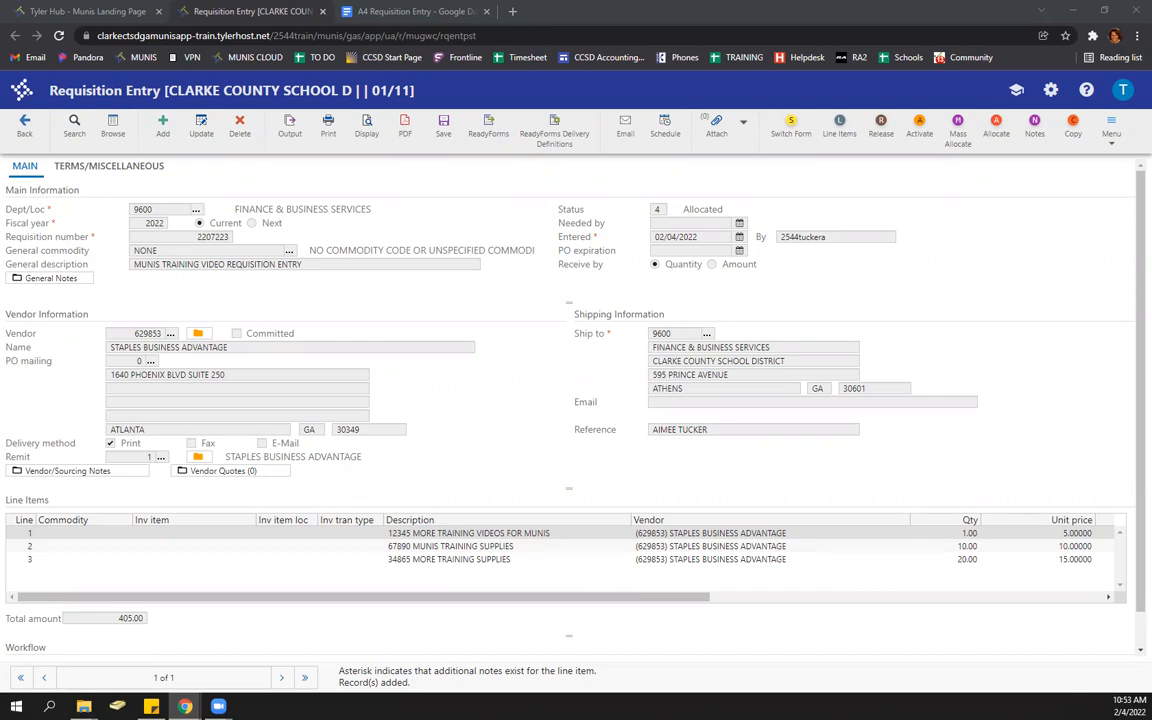
- Release the 405.00 requisition so its status becomes 6 Released
{"action": "left_click", "coordinate": [878, 146]}
- Switch to the A4 Requisition Entry guide in Google Docs
{"action": "key", "text": "ctrl+Tab"}
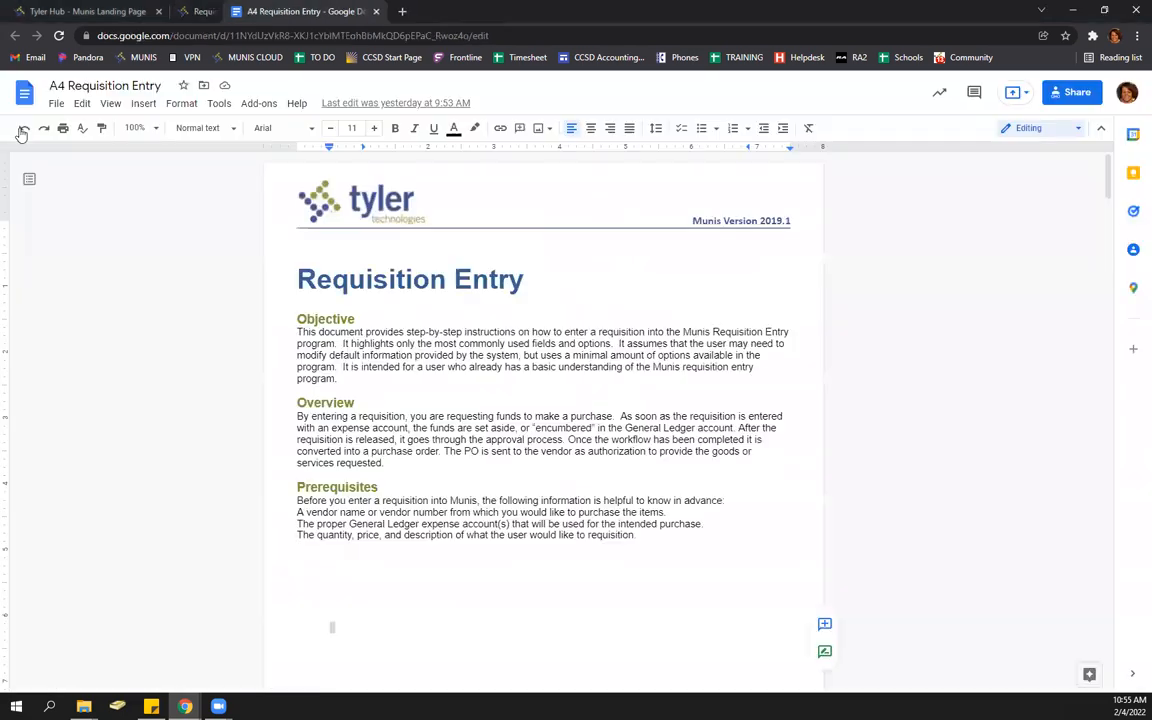